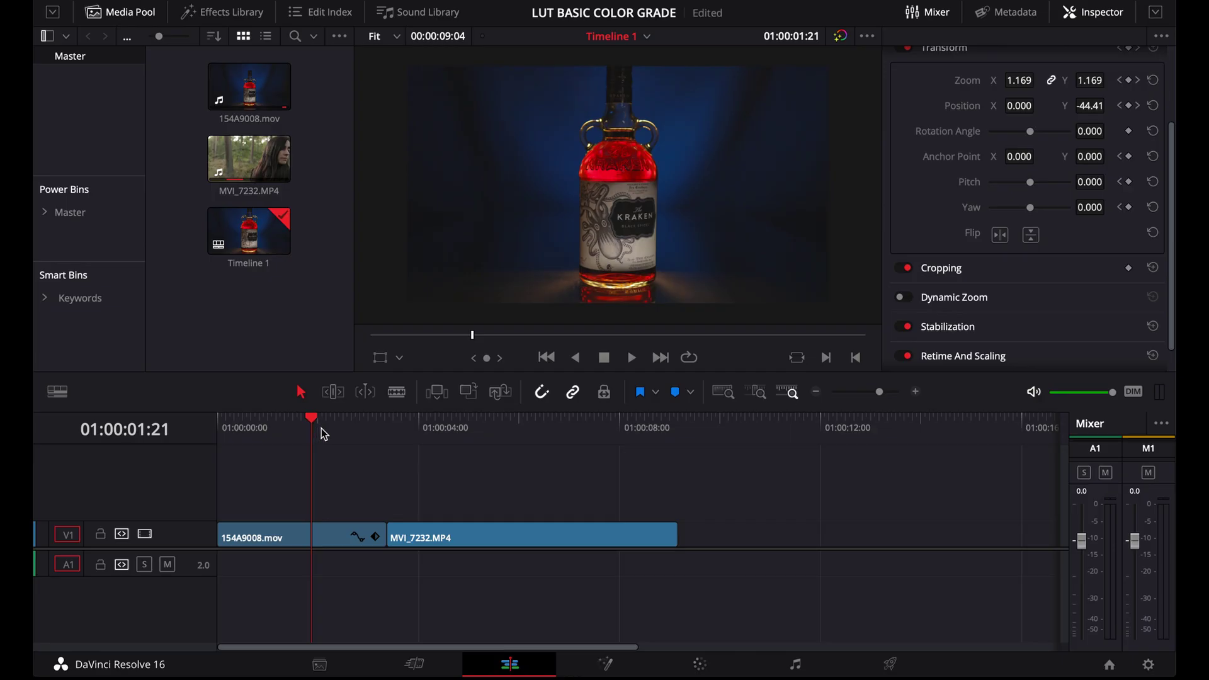
# Park the playhead on a rum bottle frame and open the Color page
pyautogui.click(344, 430)
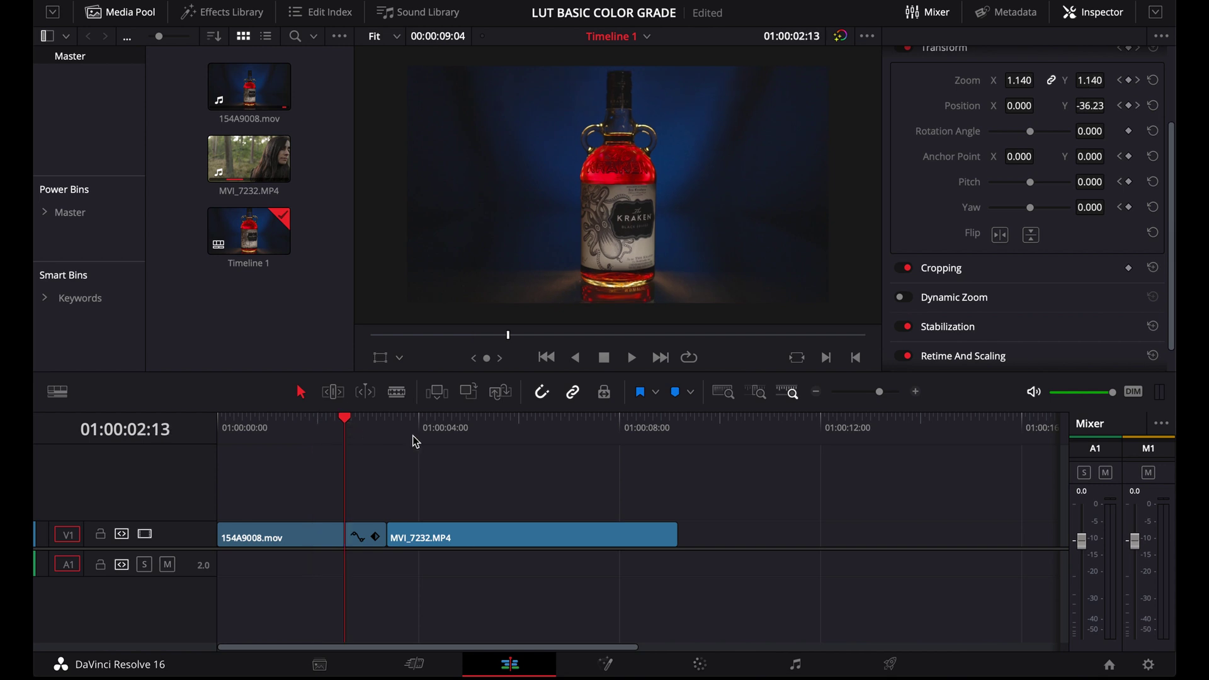
pyautogui.click(609, 671)
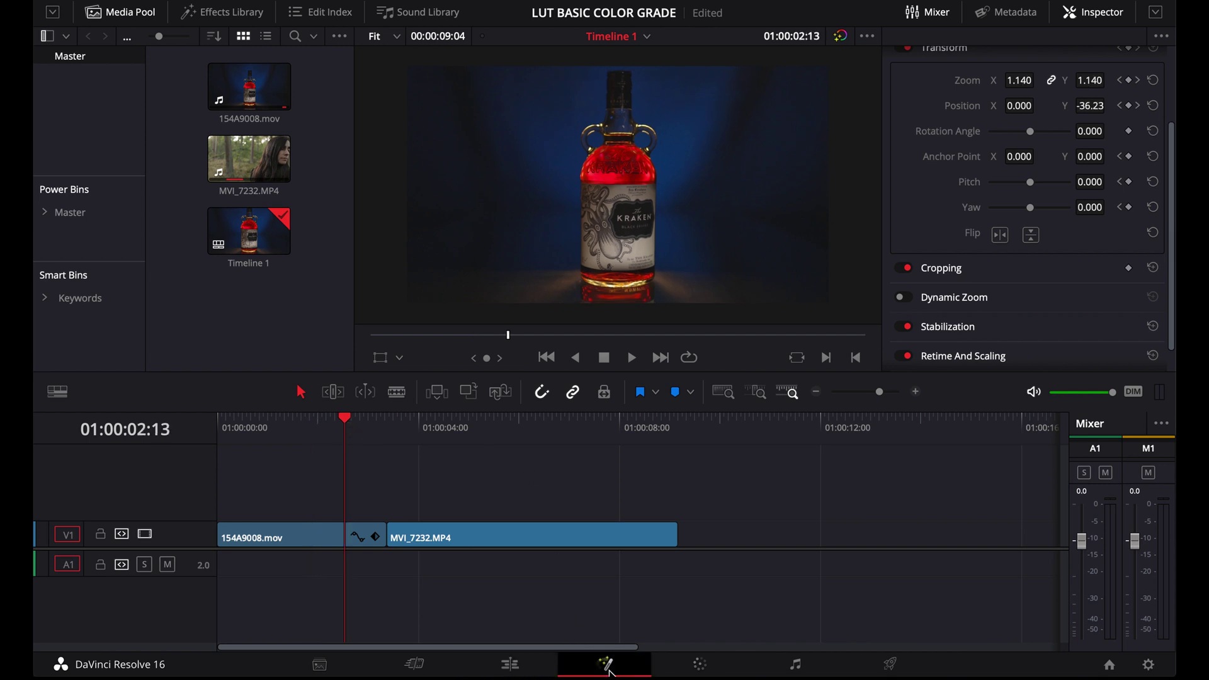
pyautogui.click(705, 666)
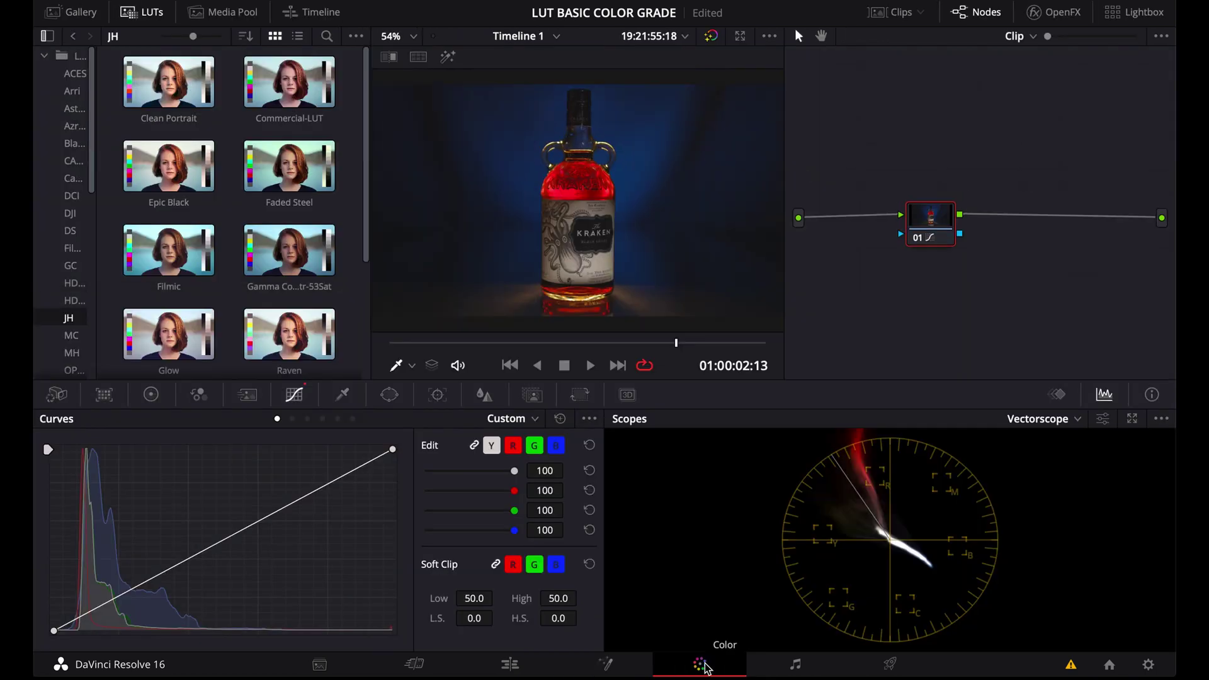
# Cycle the RGB Mixer, Motion Effects and Curves palettes, return to Color Wheels, open the Blackmagic LUT folder
pyautogui.click(151, 394)
pyautogui.click(199, 395)
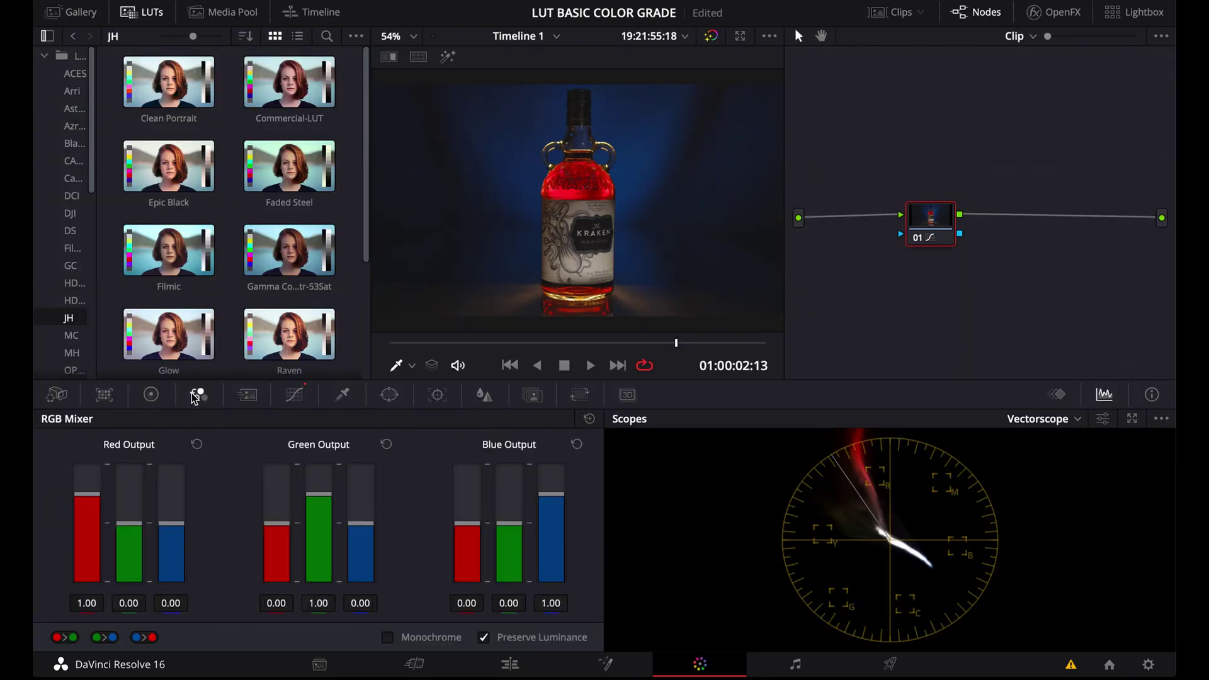
pyautogui.click(246, 395)
pyautogui.click(294, 394)
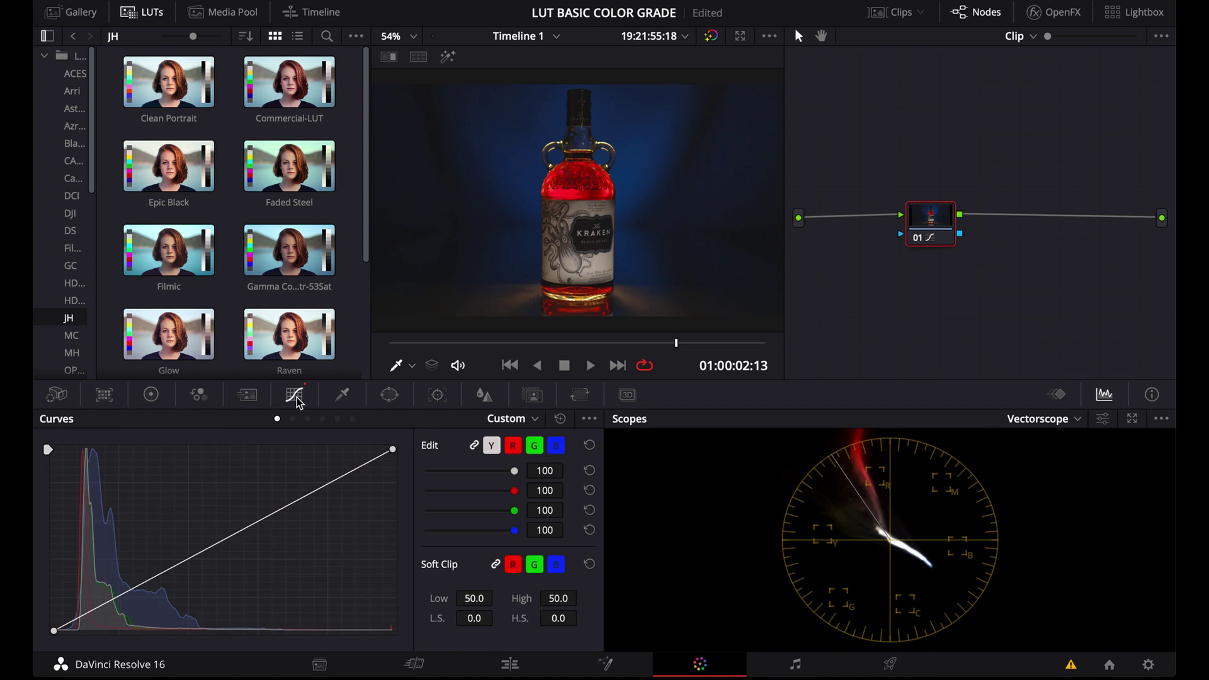
pyautogui.click(151, 395)
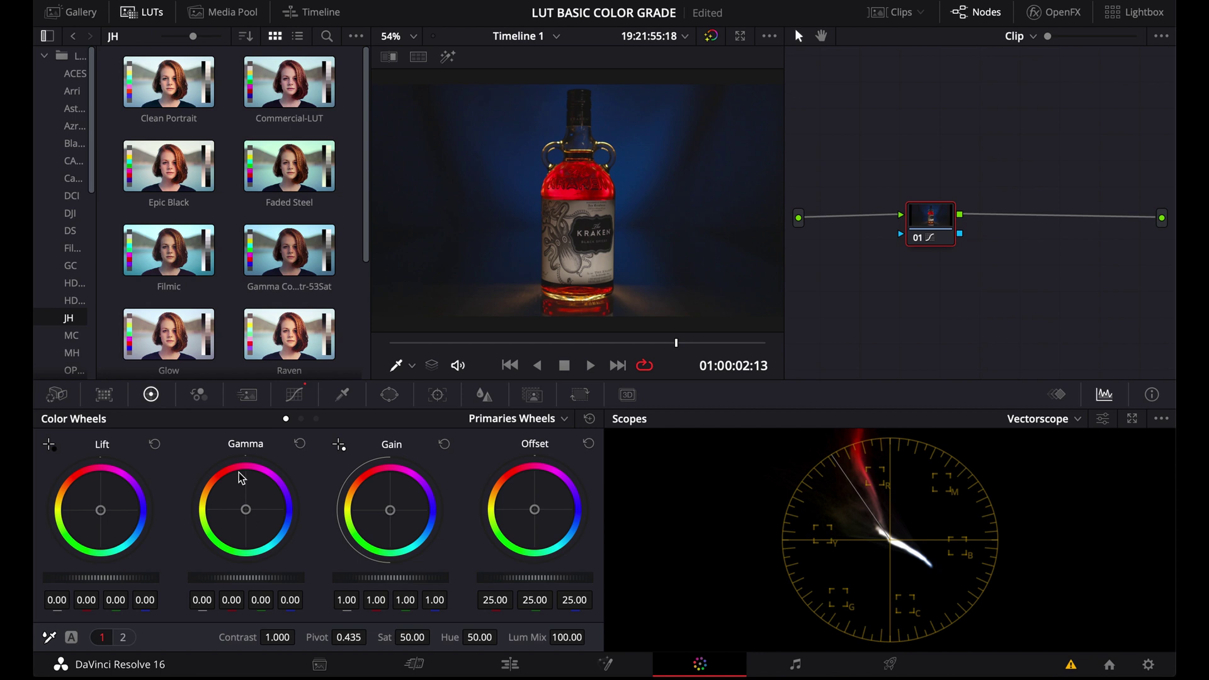
pyautogui.click(69, 145)
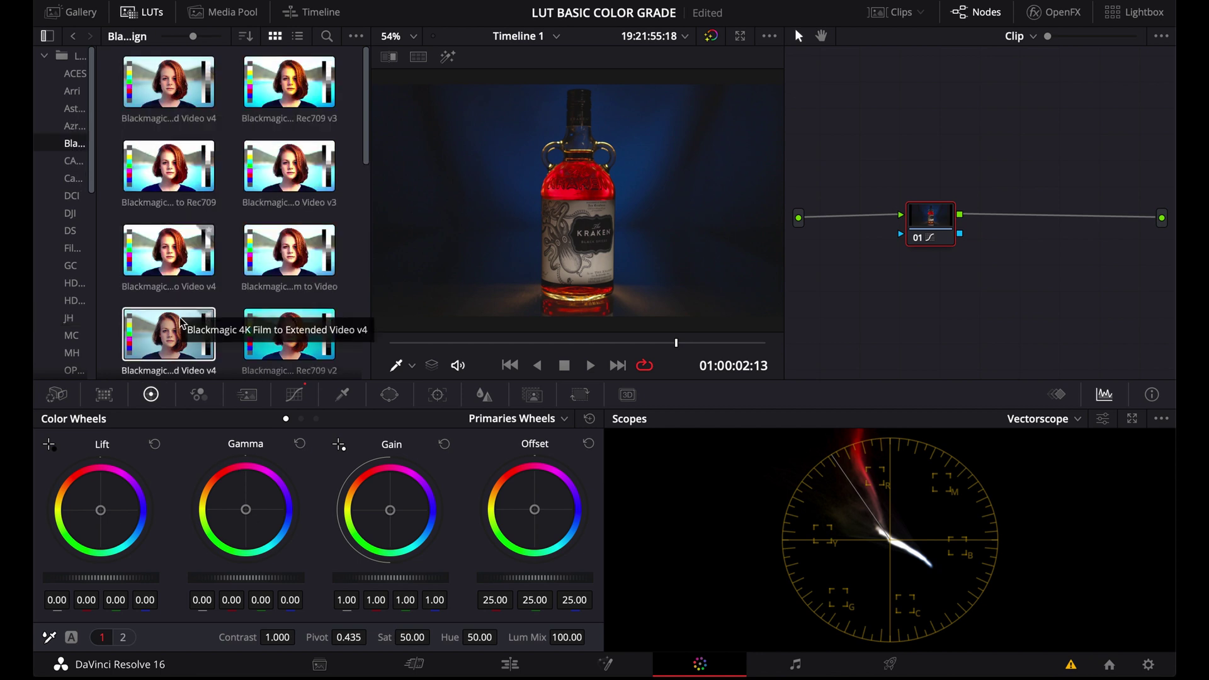
# Preview LUTs from the Canon and other folders, ending on the Sony folder's four LUTs
pyautogui.click(71, 180)
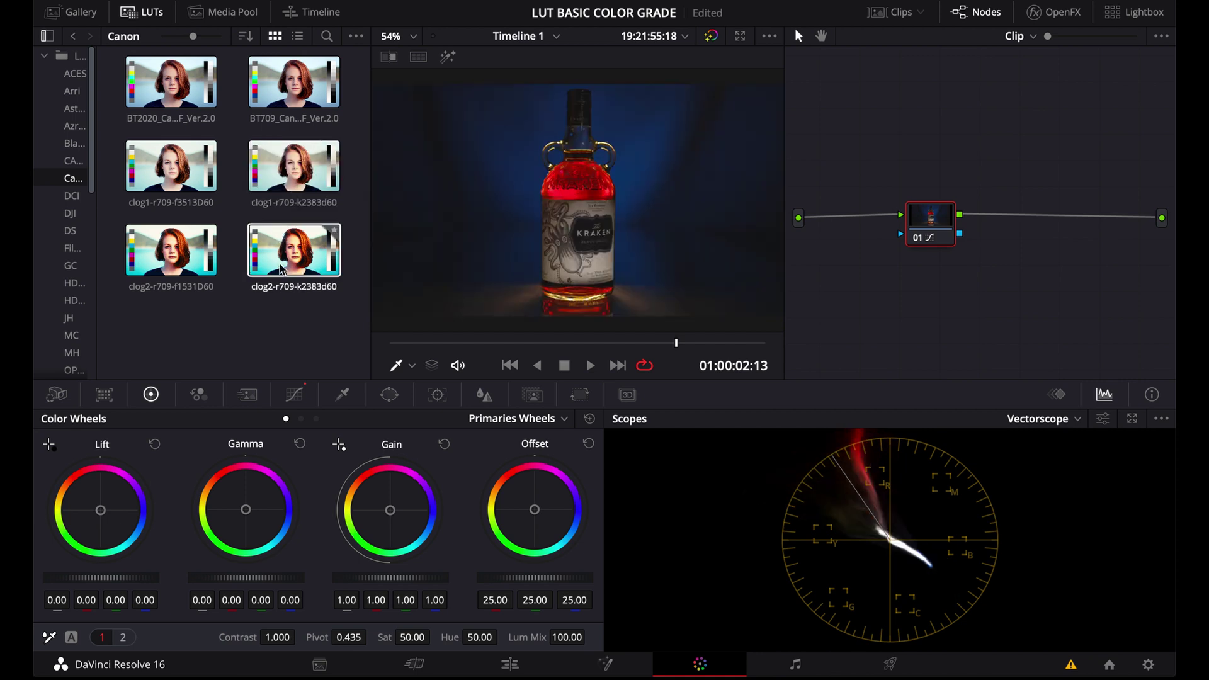
pyautogui.click(75, 126)
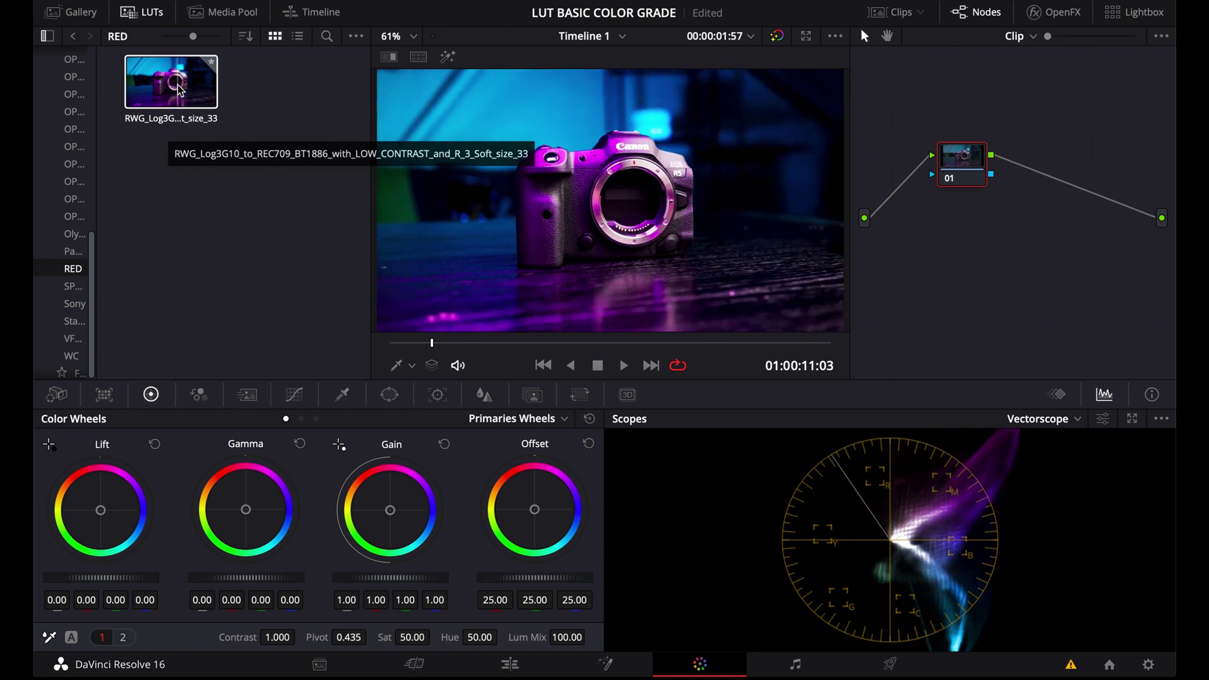
pyautogui.click(74, 304)
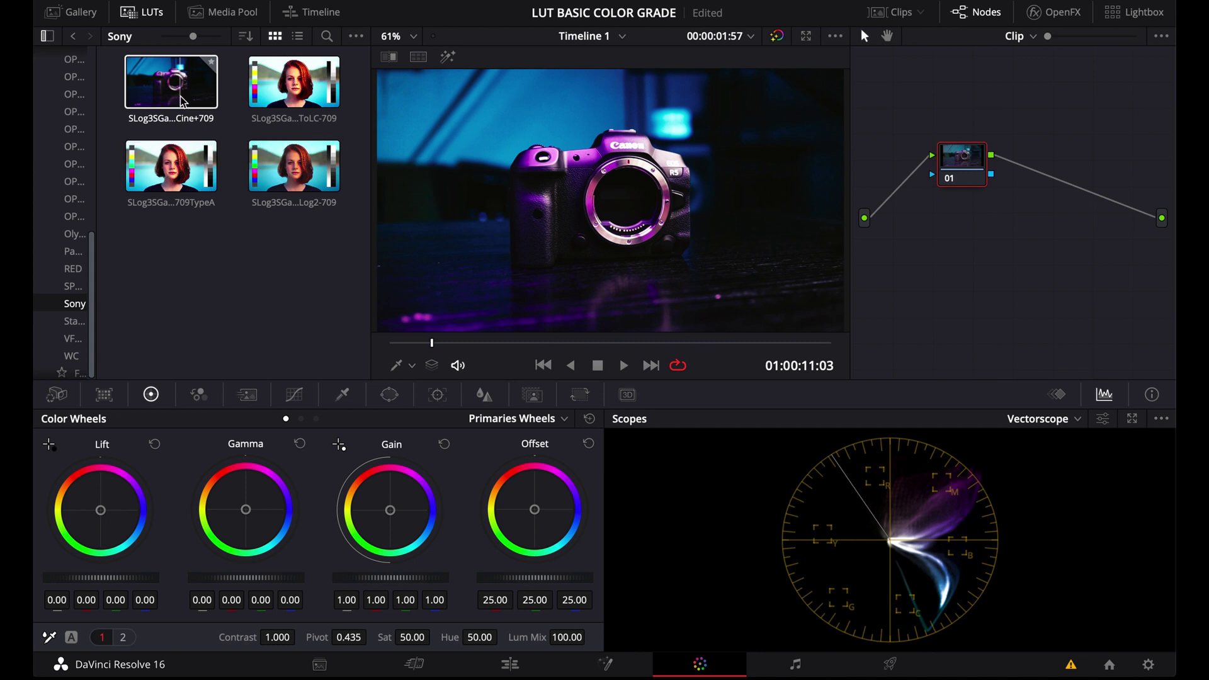
pyautogui.click(509, 664)
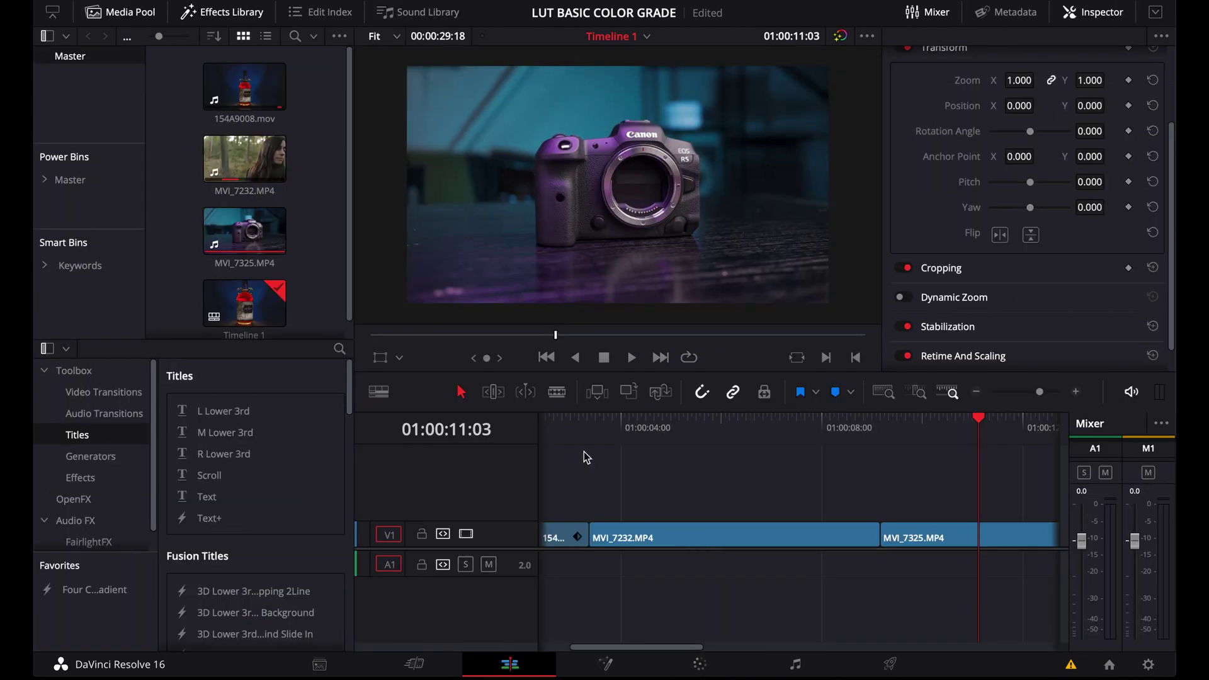
# Select camera clip MVI_7325.MP4, park the playhead at 01:00:11:05, and bring it into Color
pyautogui.click(552, 421)
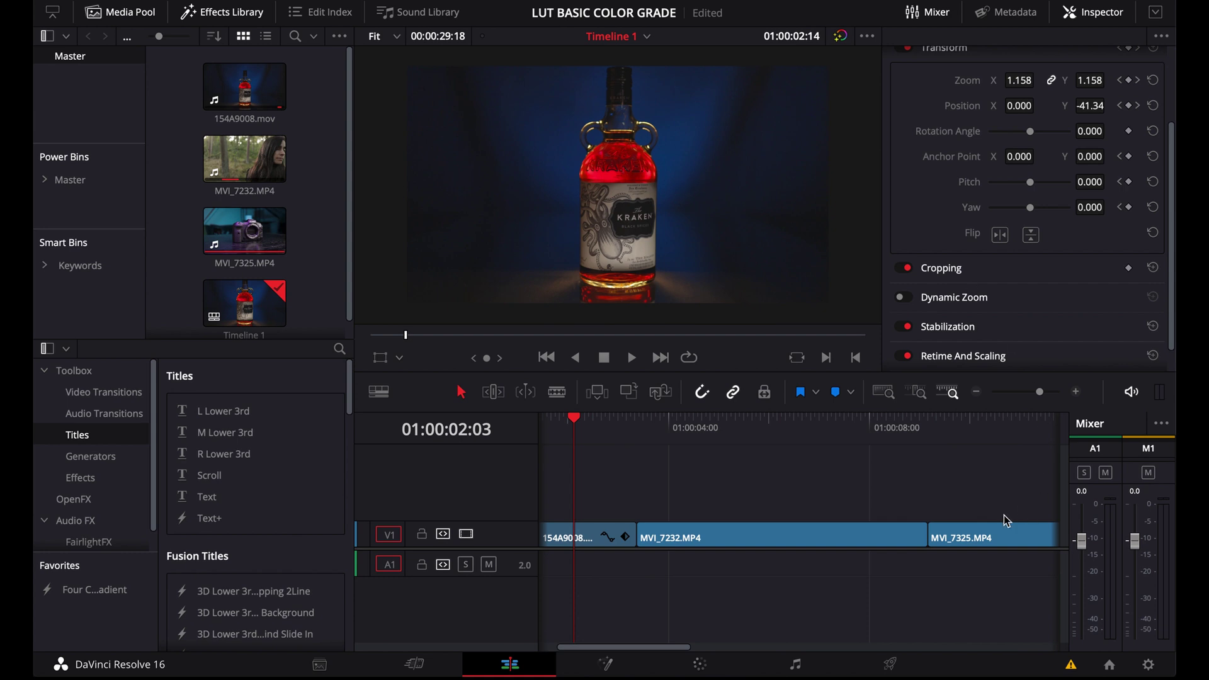
pyautogui.click(984, 539)
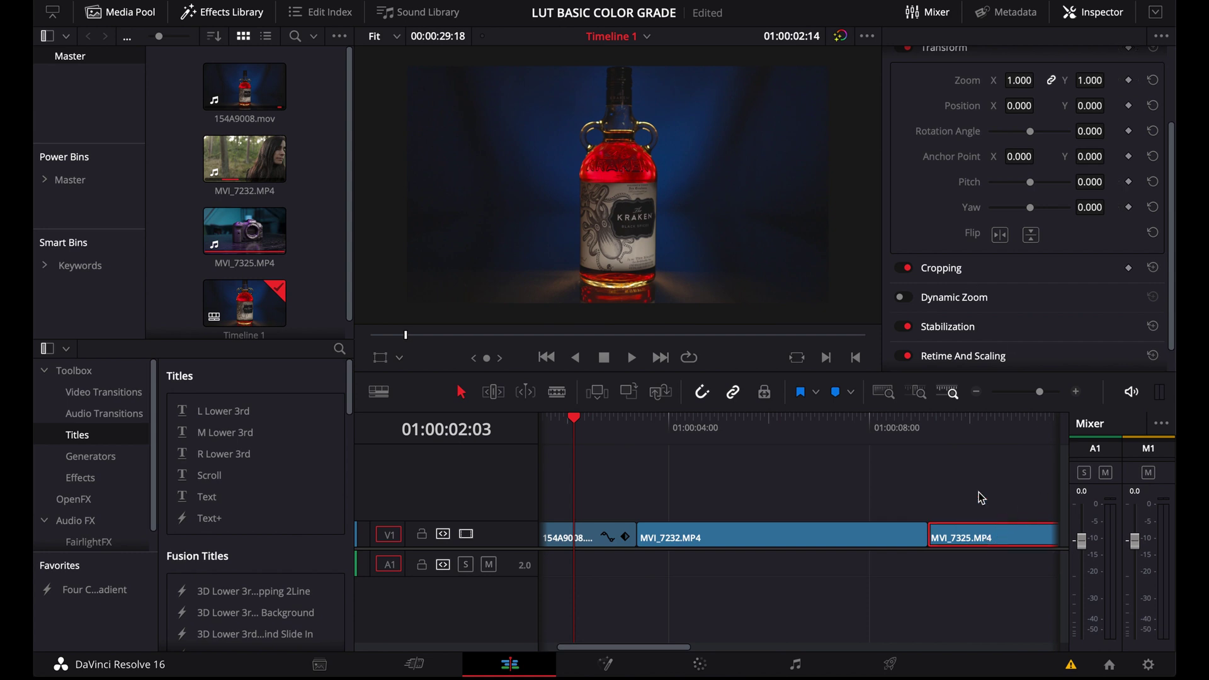
pyautogui.click(988, 421)
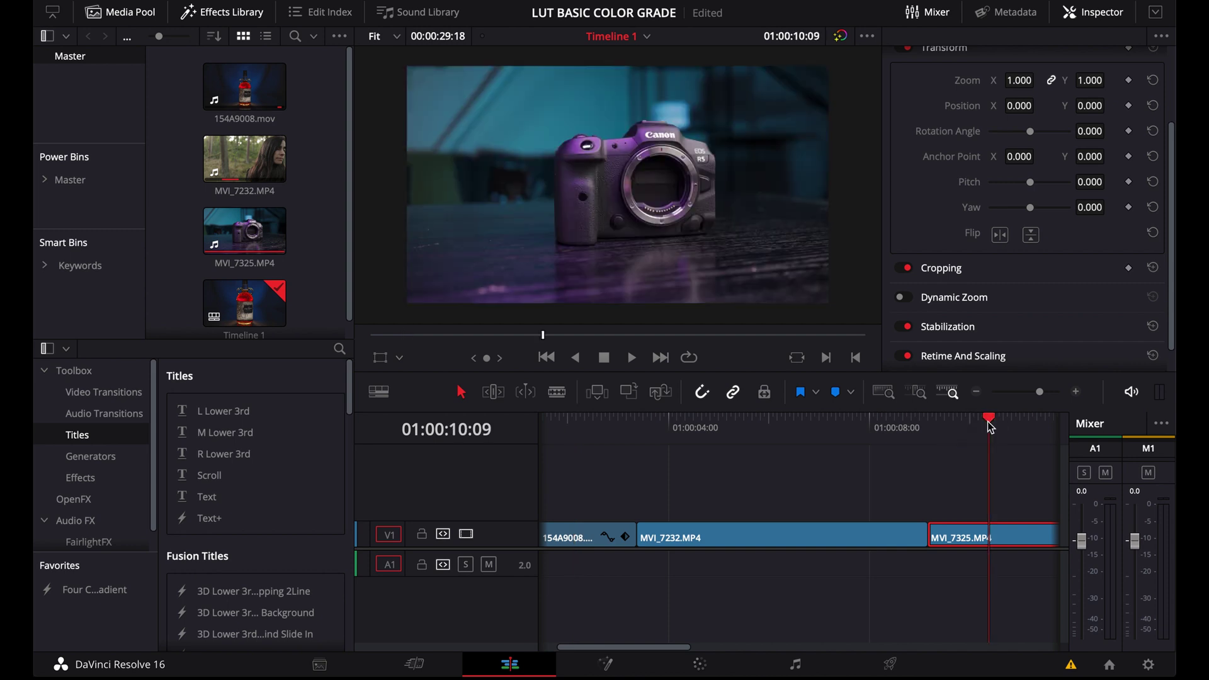
pyautogui.moveTo(988, 421); pyautogui.dragTo(1022, 420)
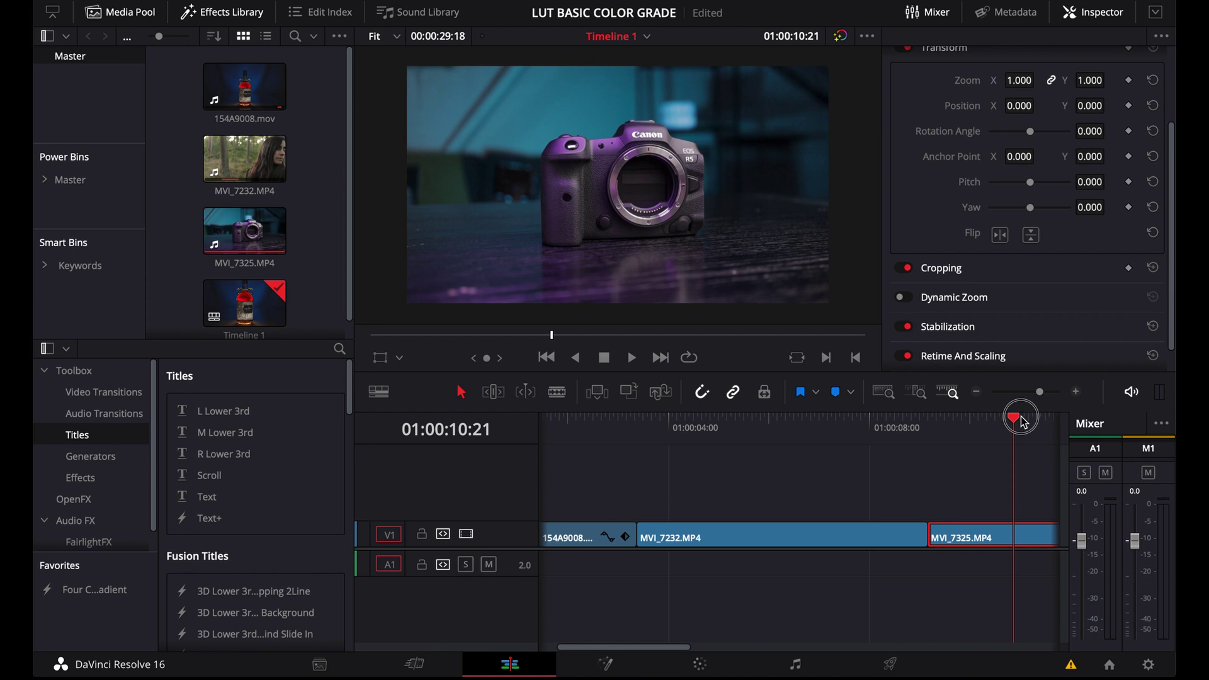
pyautogui.moveTo(1022, 421); pyautogui.dragTo(1031, 417)
pyautogui.click(703, 663)
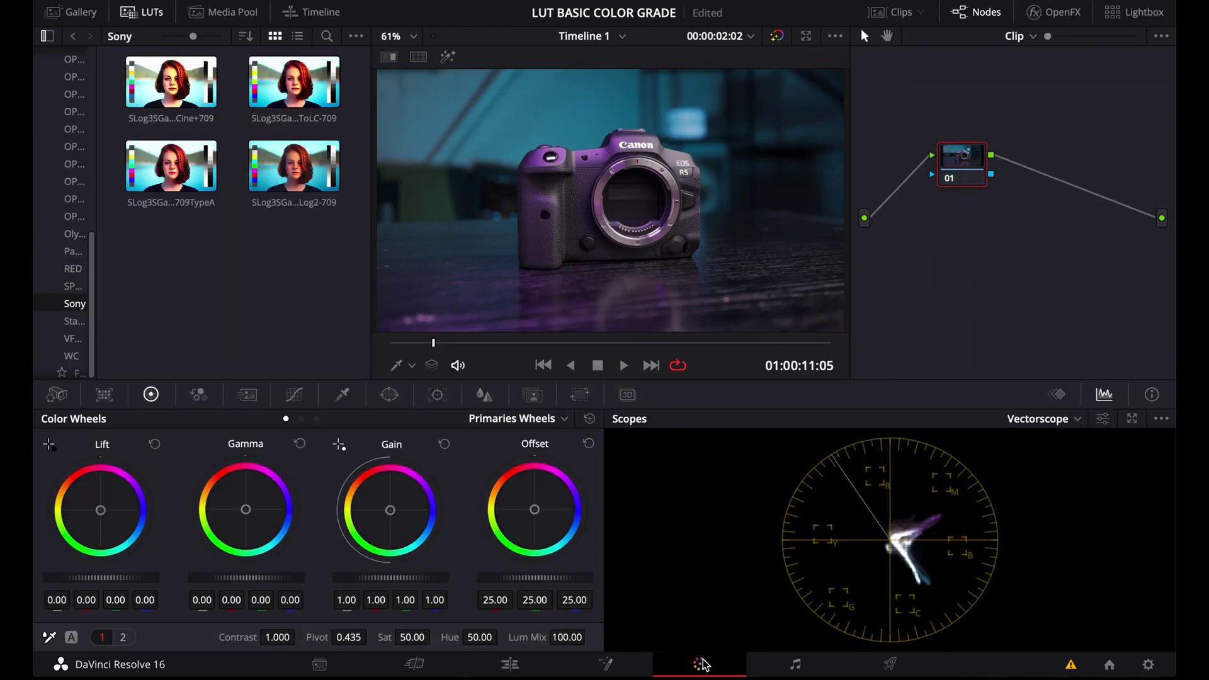
# Apply the RED RWG_Log3G LUT to node 01 and lower Key Output Gain to 0.494
pyautogui.click(74, 269)
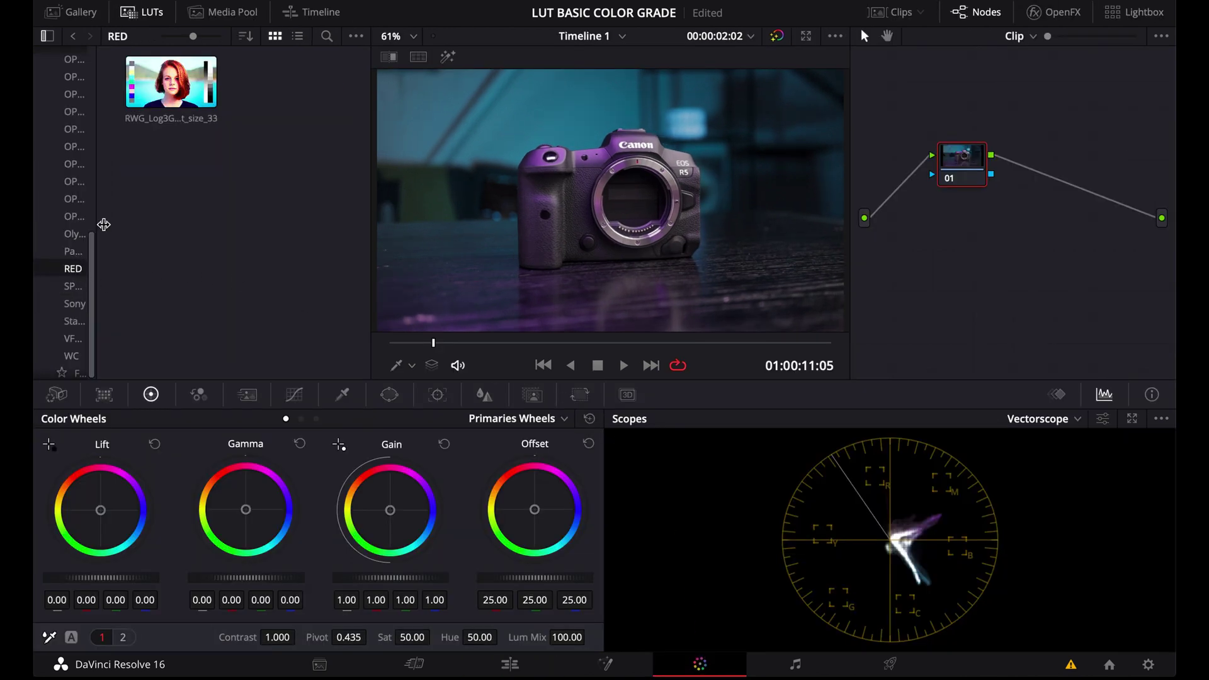
pyautogui.doubleClick(159, 101)
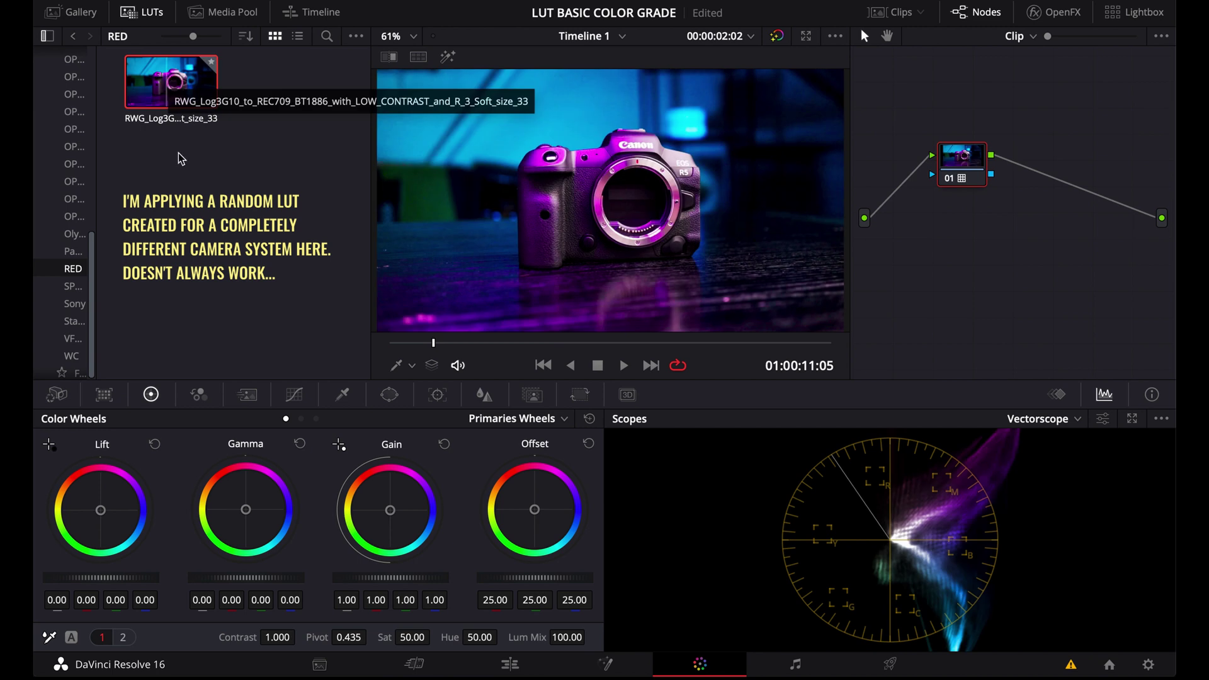
pyautogui.click(520, 395)
pyautogui.moveTo(443, 543); pyautogui.dragTo(604, 320)
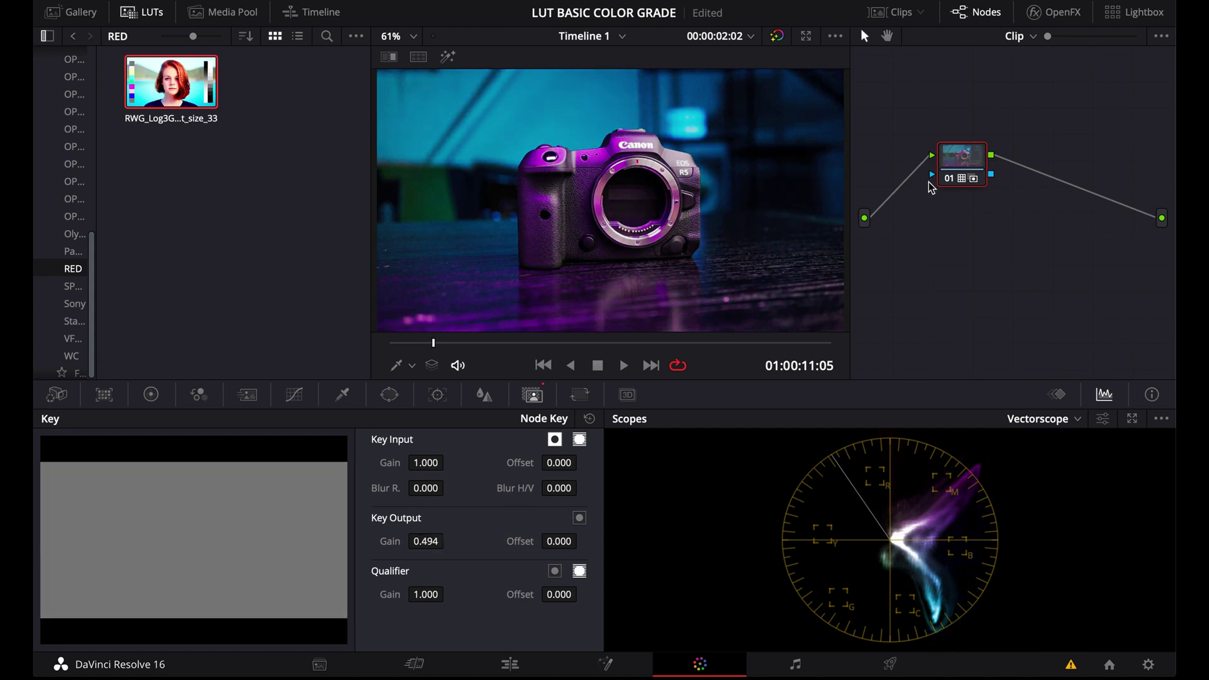
# Toggle node 01 bypass repeatedly to compare ungraded and graded, leaving the grade on
pyautogui.click(950, 178)
pyautogui.click(949, 179)
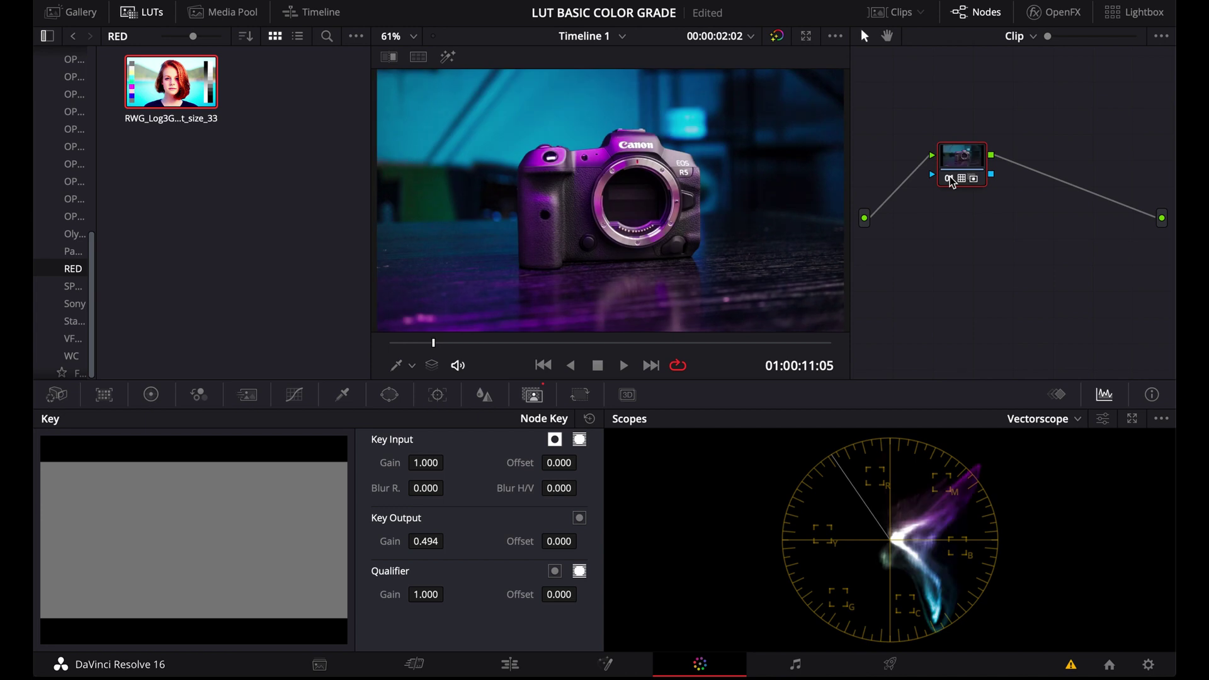
pyautogui.click(950, 179)
pyautogui.click(949, 179)
pyautogui.click(949, 178)
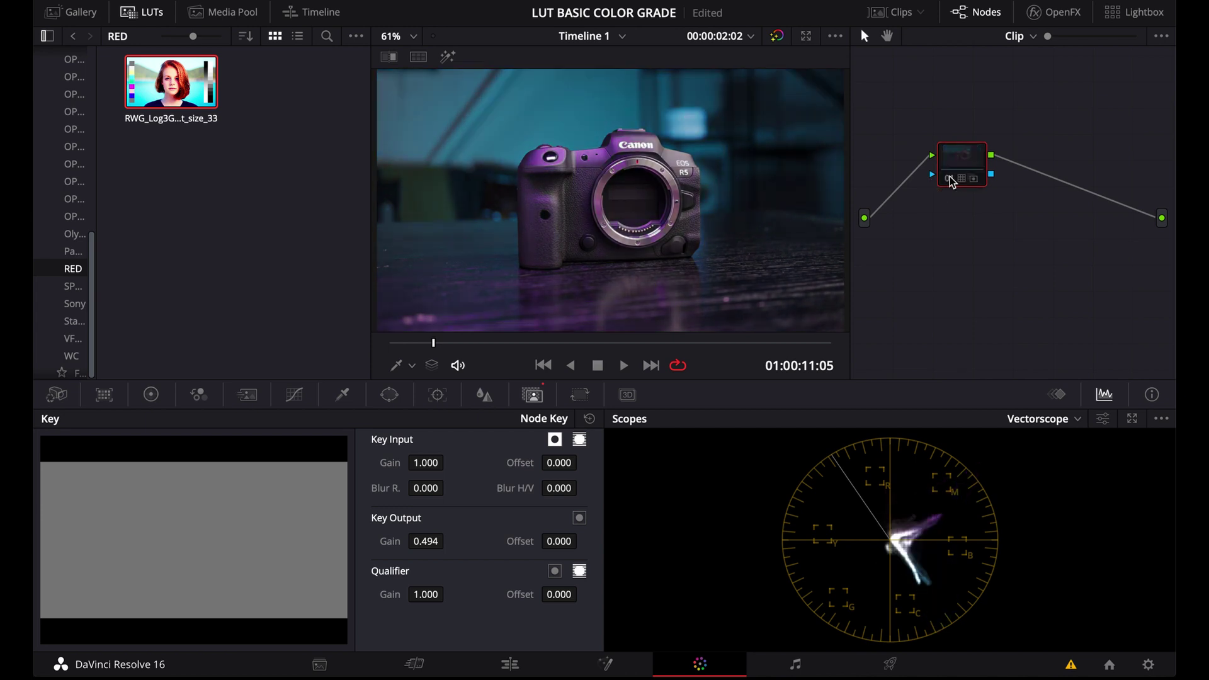
pyautogui.click(949, 179)
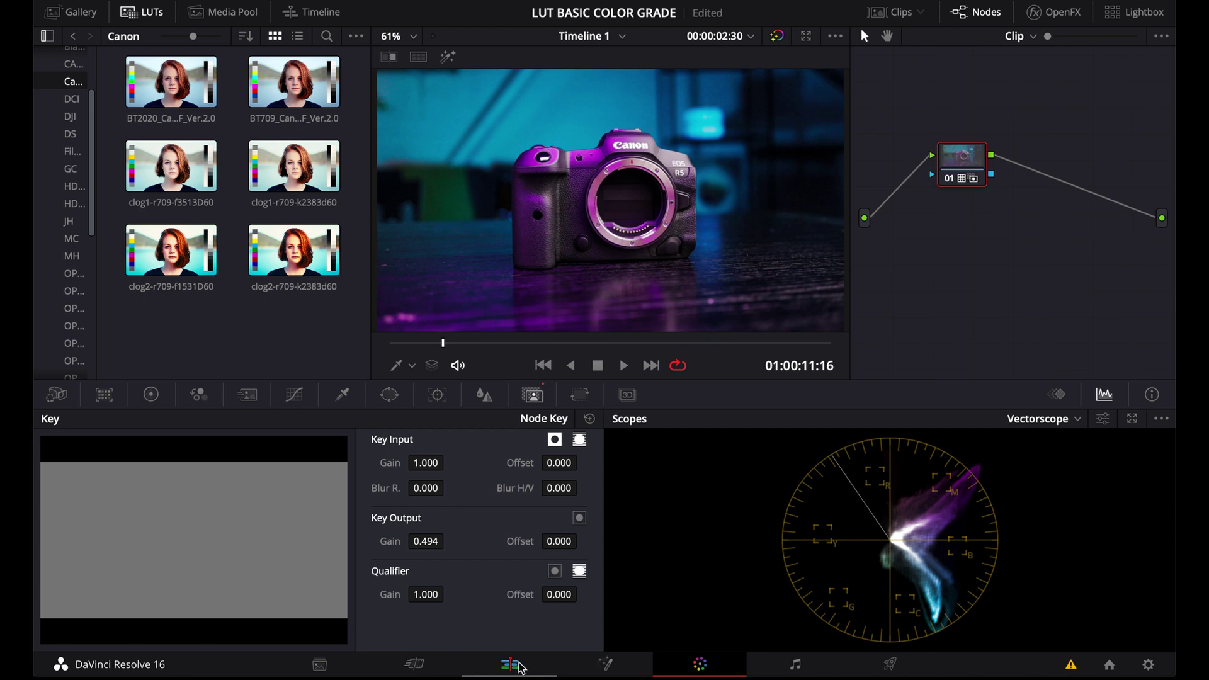
pyautogui.click(519, 666)
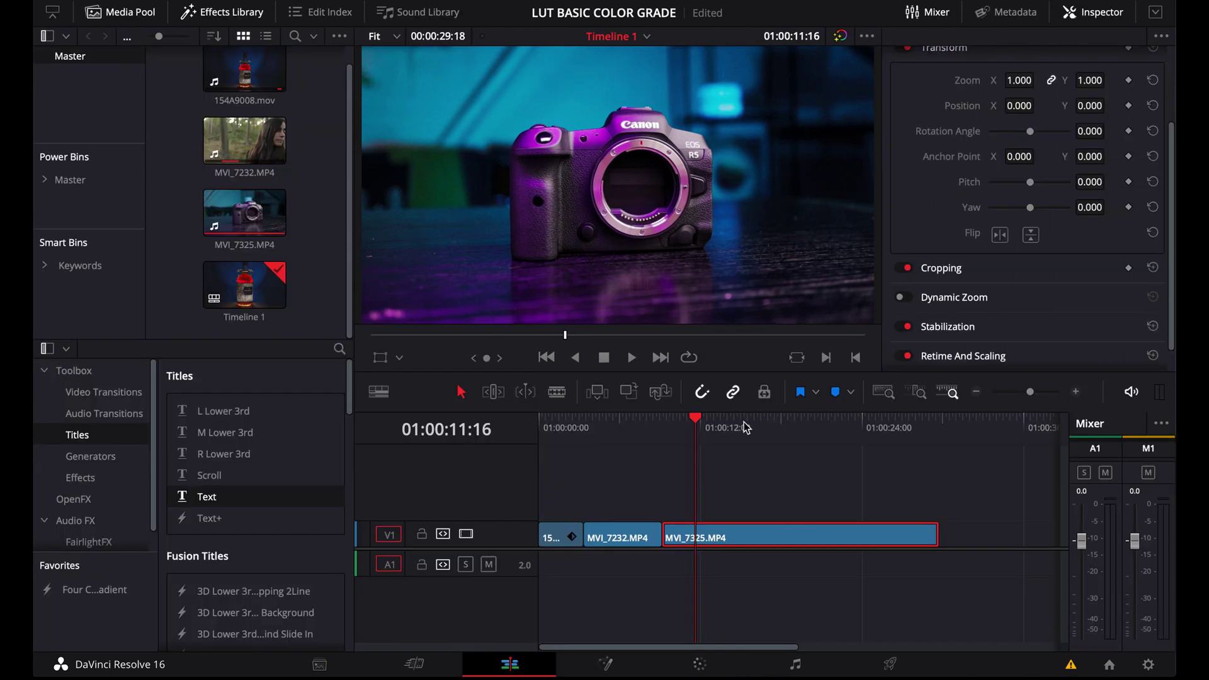
# Select the forest portrait clip MVI_7232.MP4 and bring it onto the Color page
pyautogui.click(616, 429)
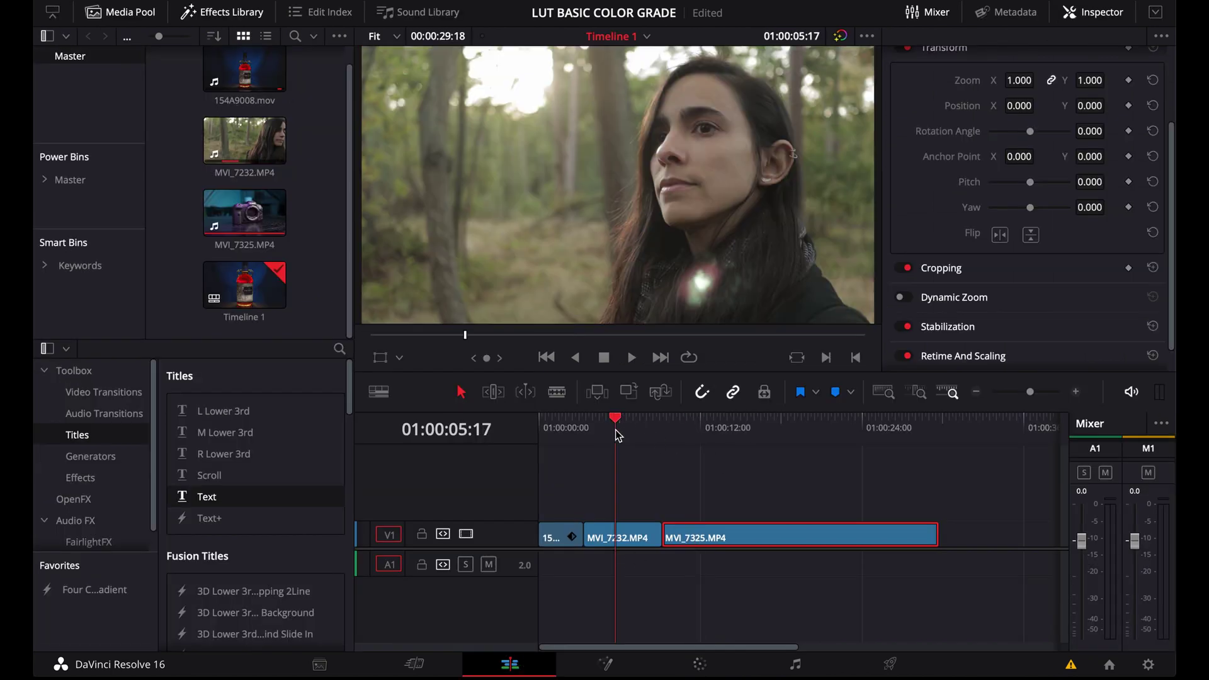
pyautogui.click(632, 532)
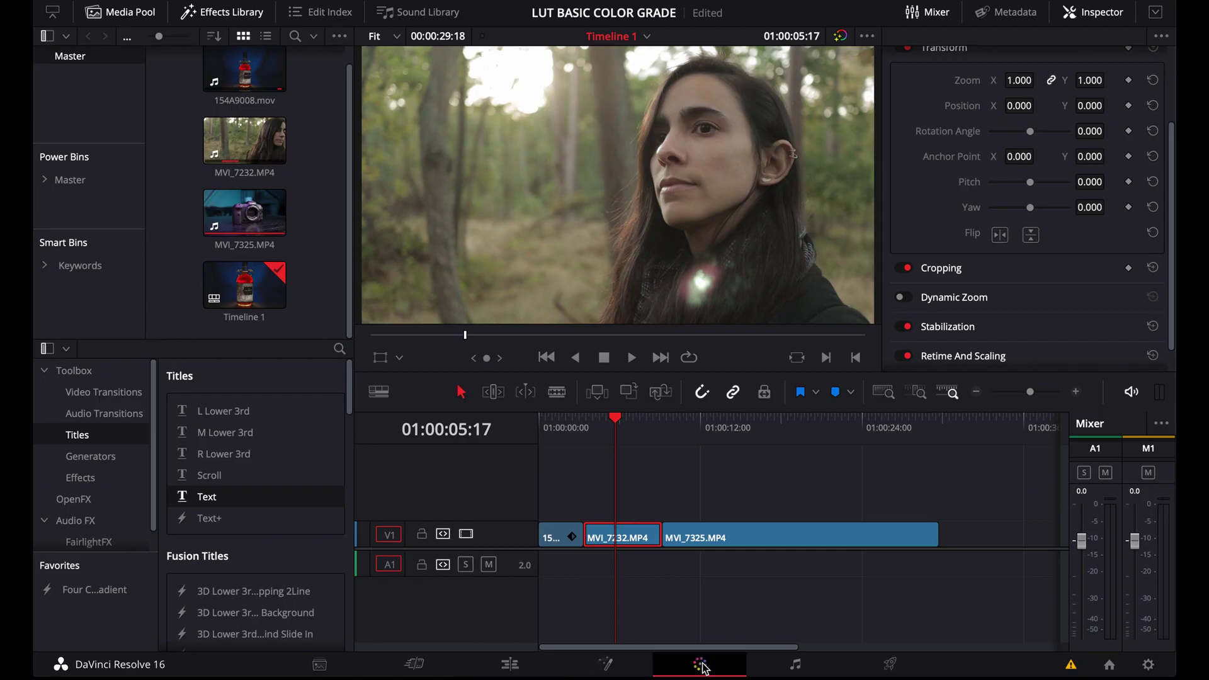
pyautogui.click(700, 664)
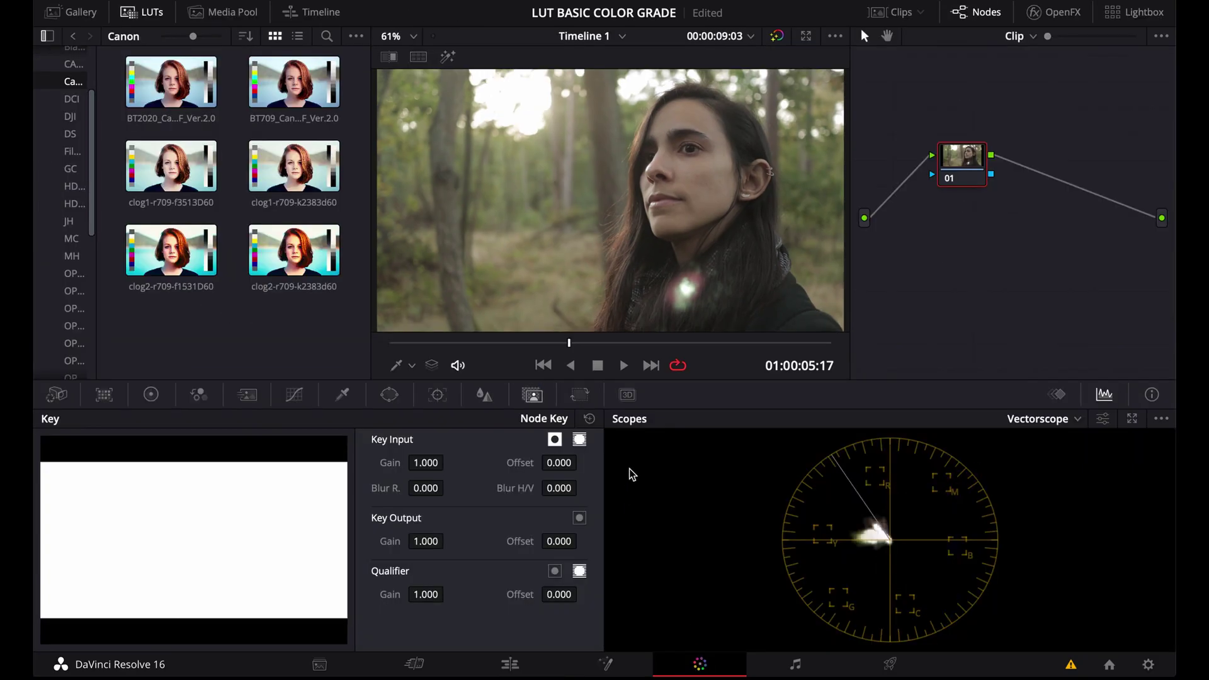
# Apply the JH folder's Commercial-LUT and reduce Key Output Gain to 0.914
pyautogui.click(71, 223)
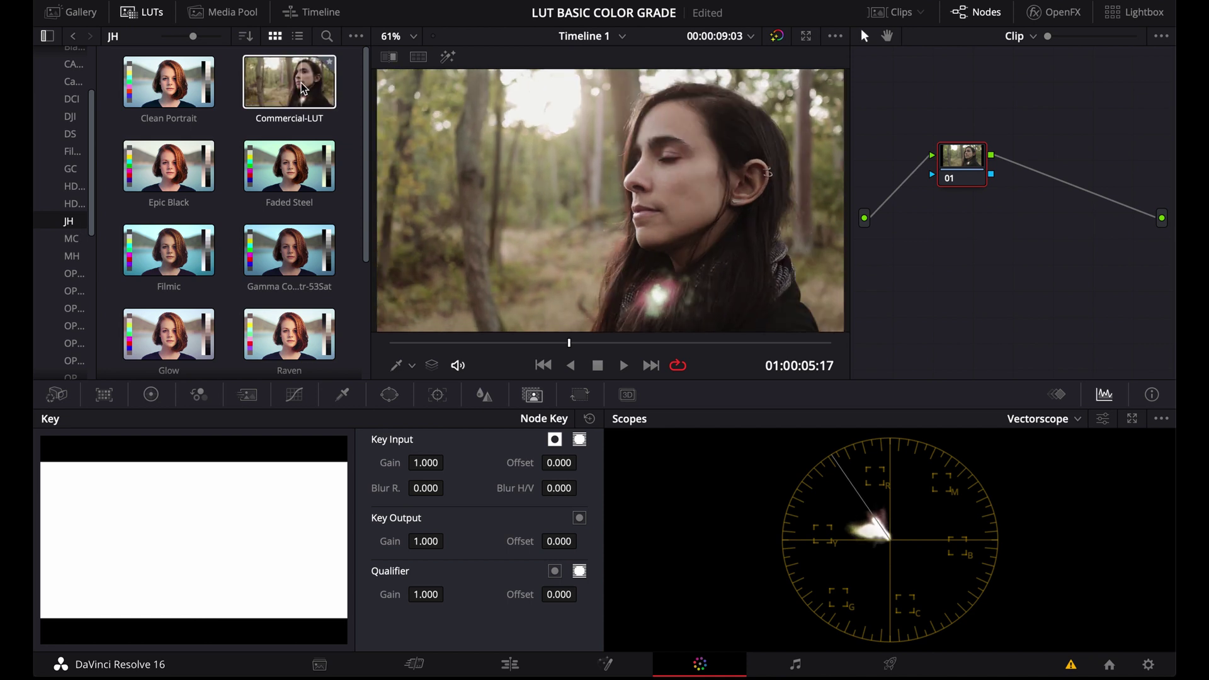
pyautogui.doubleClick(280, 88)
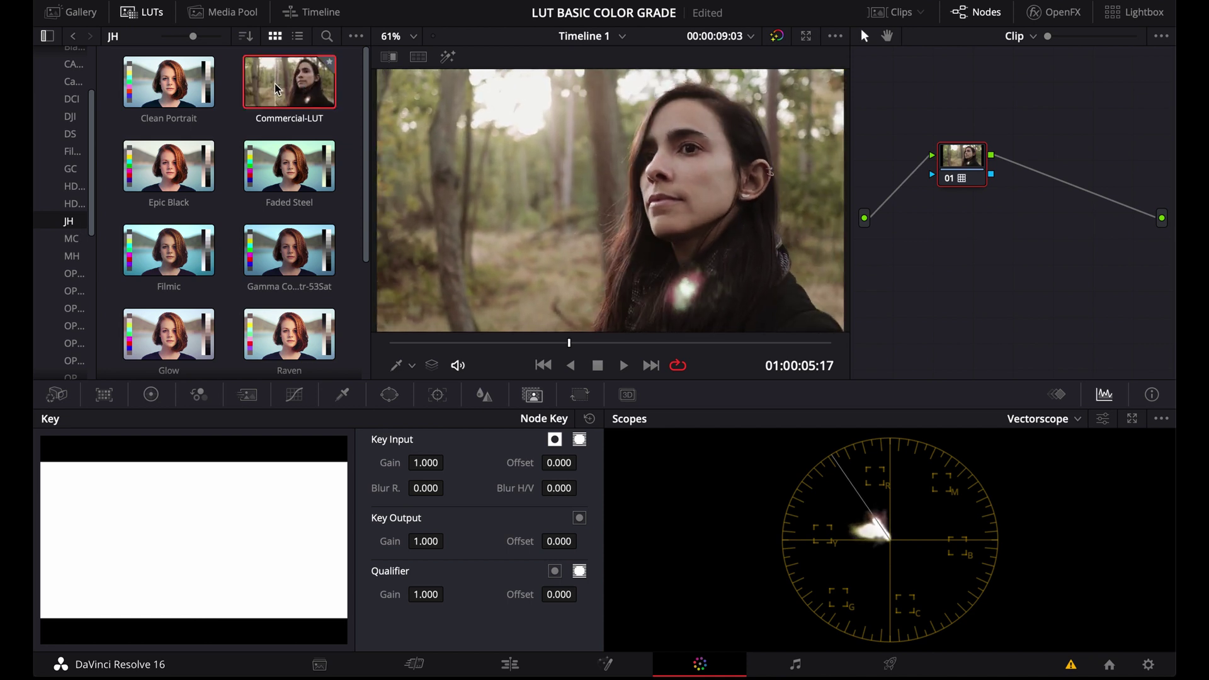
pyautogui.moveTo(426, 541); pyautogui.dragTo(356, 541)
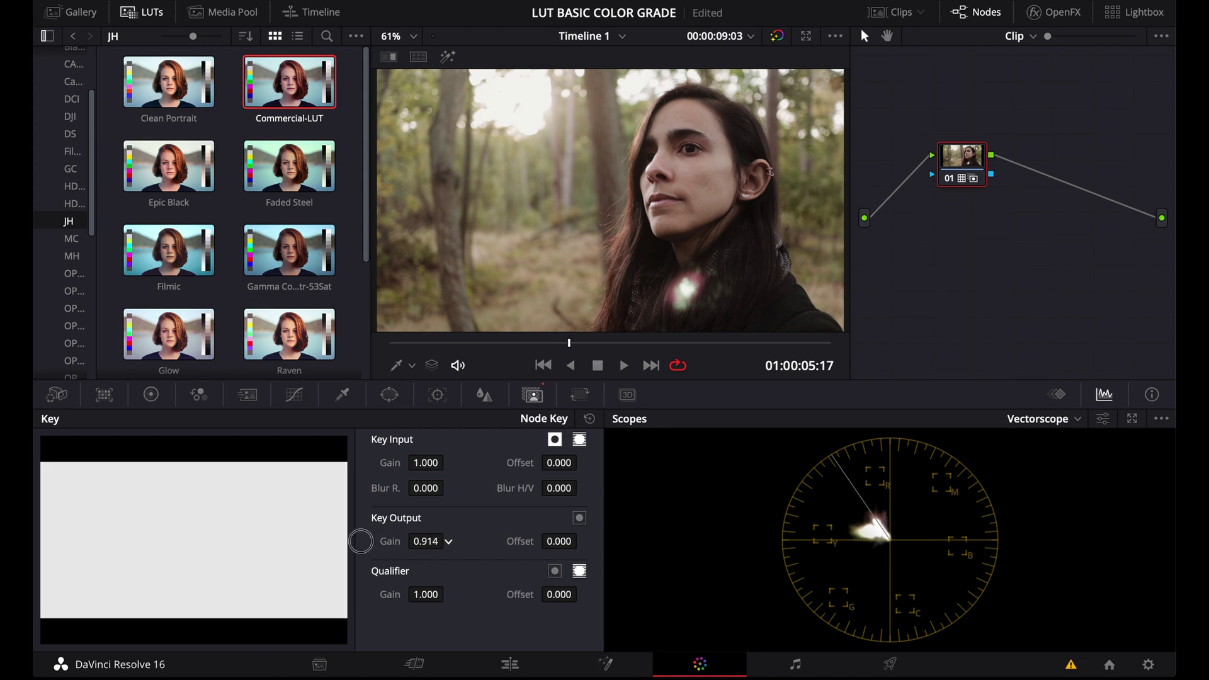
pyautogui.click(147, 14)
# Reveal the LUT root folder in Finder, then refresh the LUT folder list
pyautogui.click(146, 14)
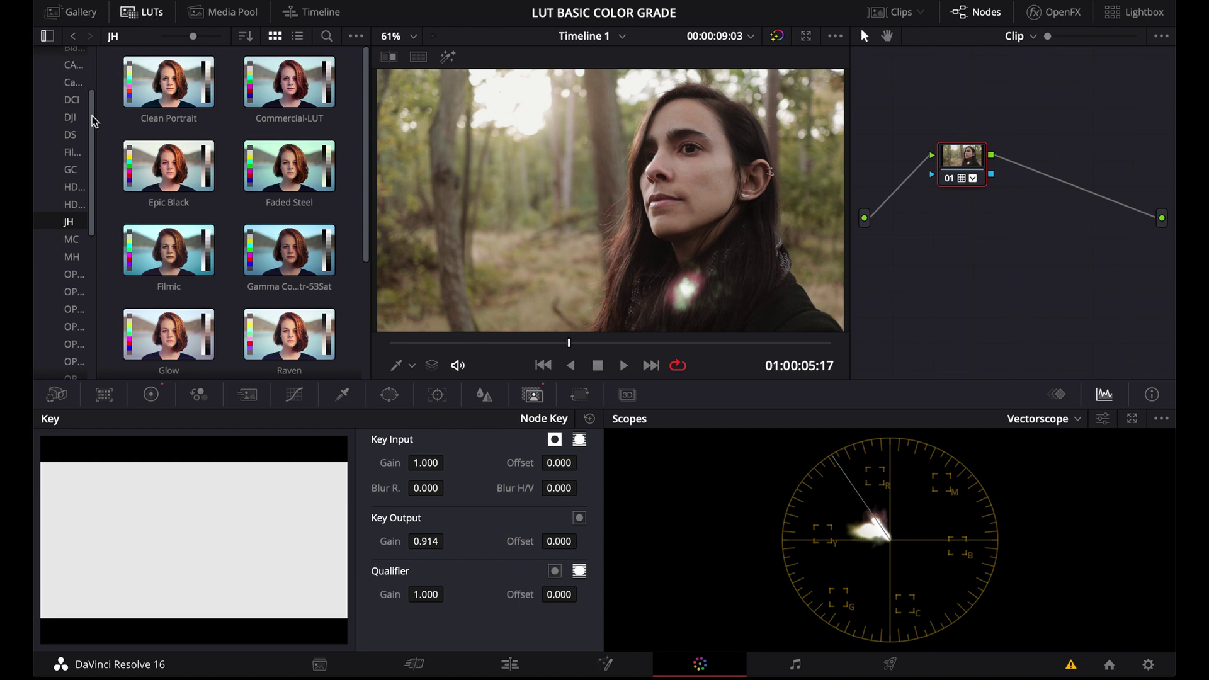
pyautogui.moveTo(93, 120); pyautogui.dragTo(88, 55)
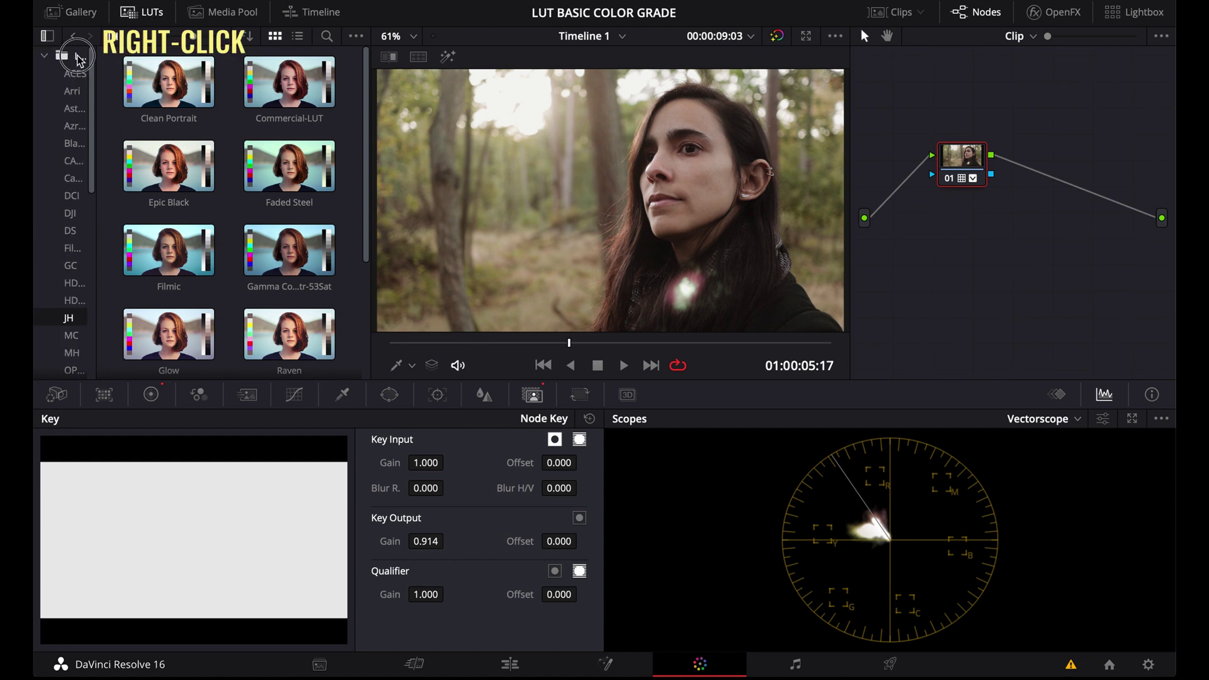
pyautogui.rightClick(79, 60)
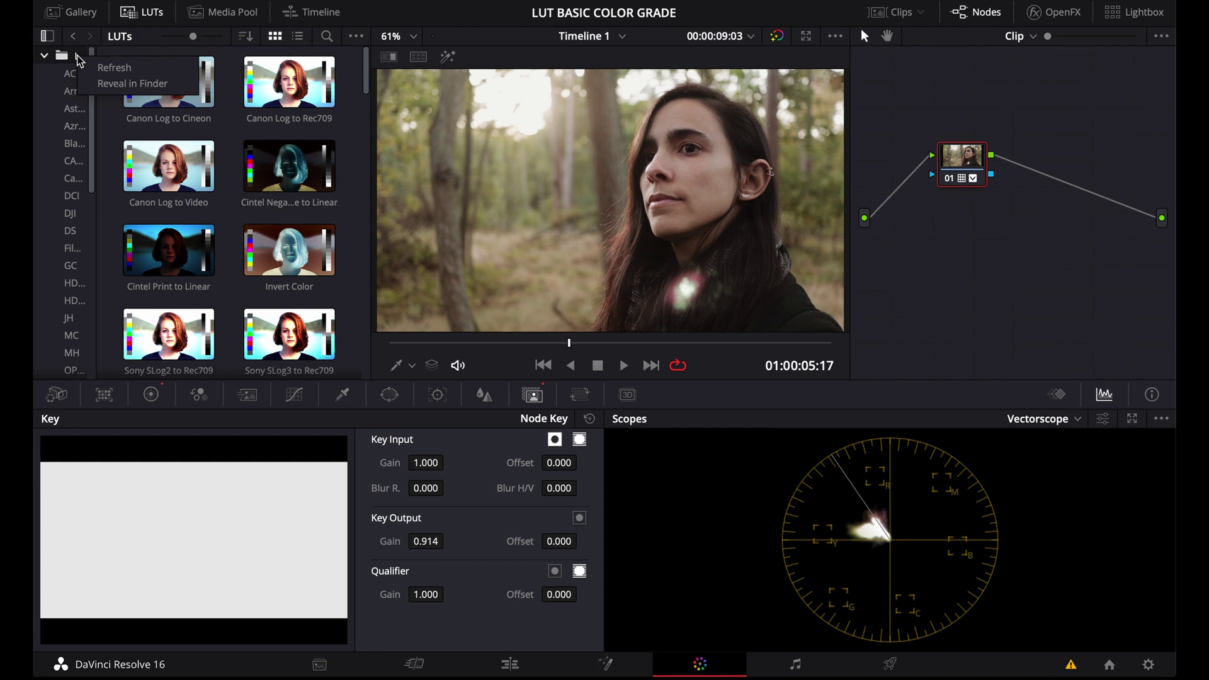
pyautogui.click(133, 83)
pyautogui.click(138, 49)
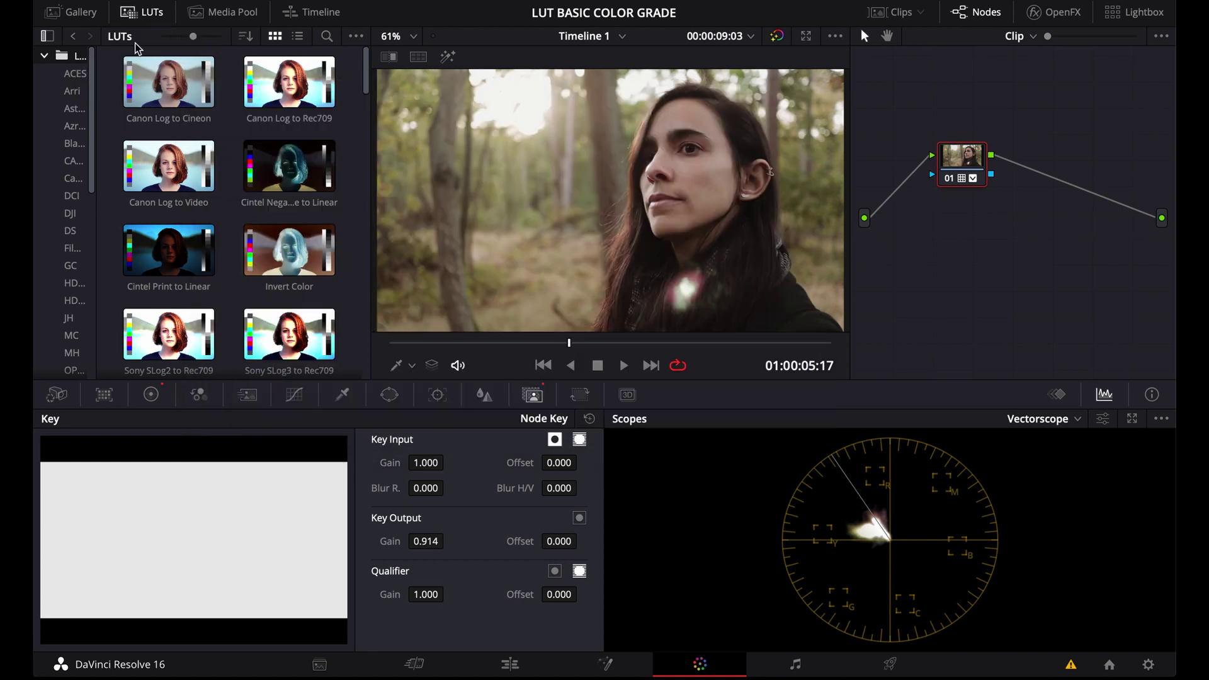
pyautogui.rightClick(79, 60)
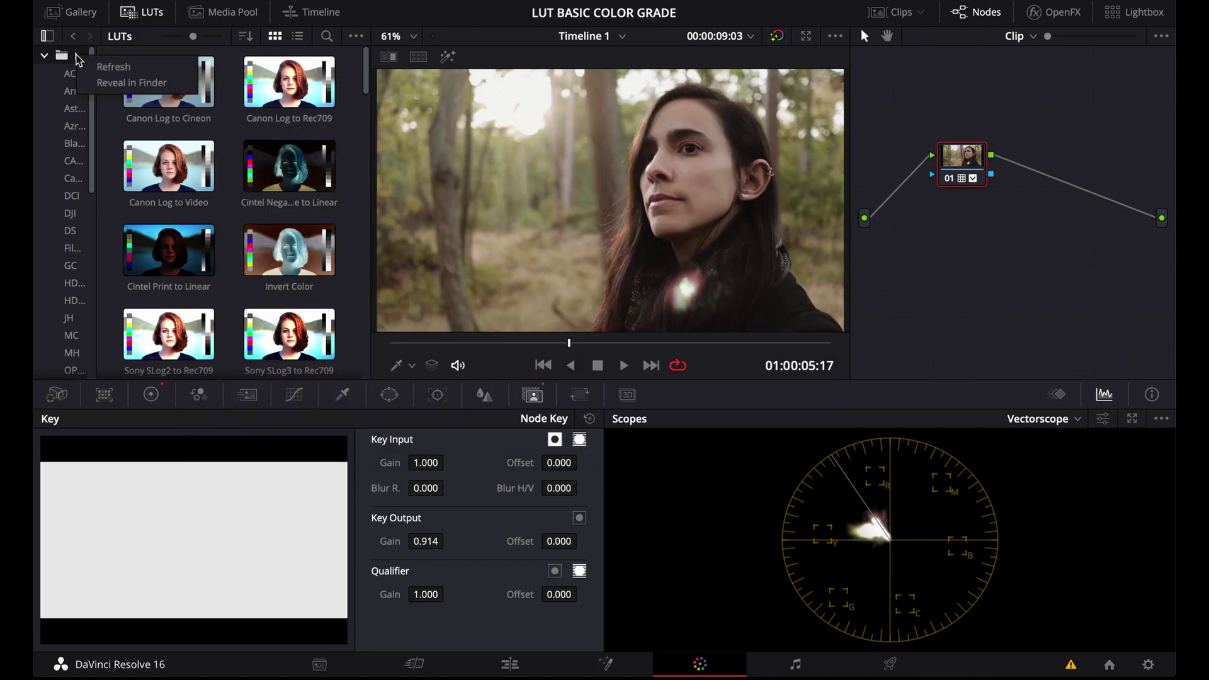
pyautogui.click(105, 68)
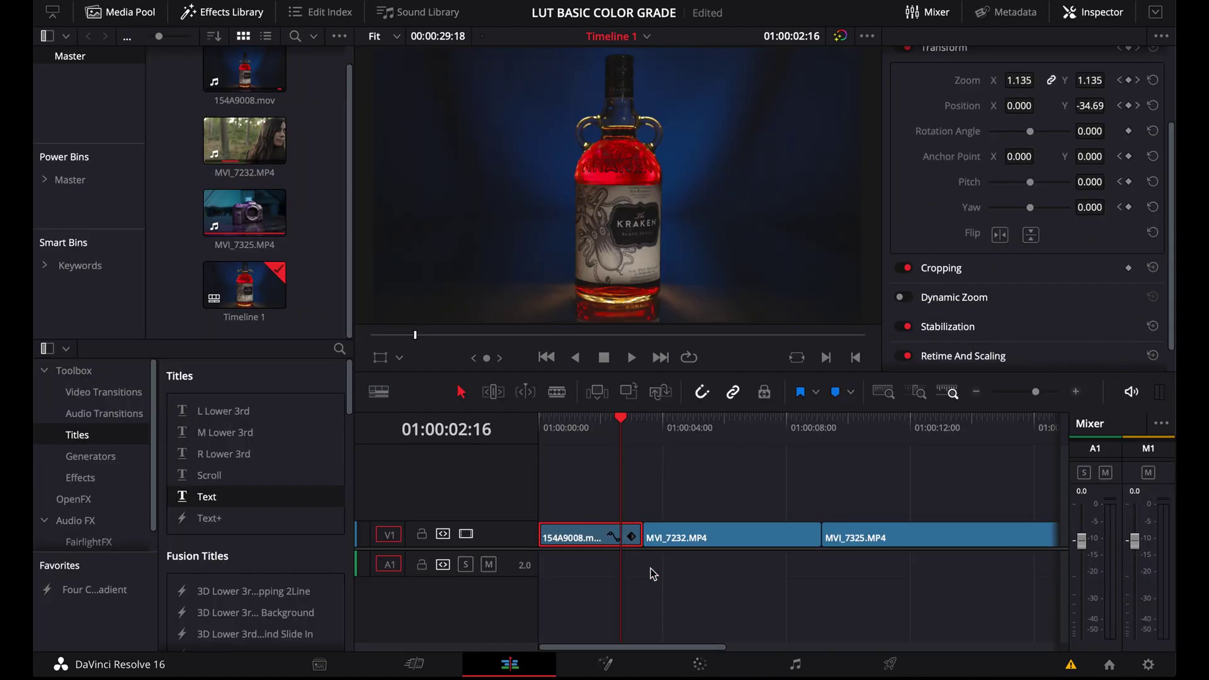
# Apply Commercial-LUT to the Kraken bottle clip, raising Gamma to 0.07 and Gain to 1.14
pyautogui.click(700, 664)
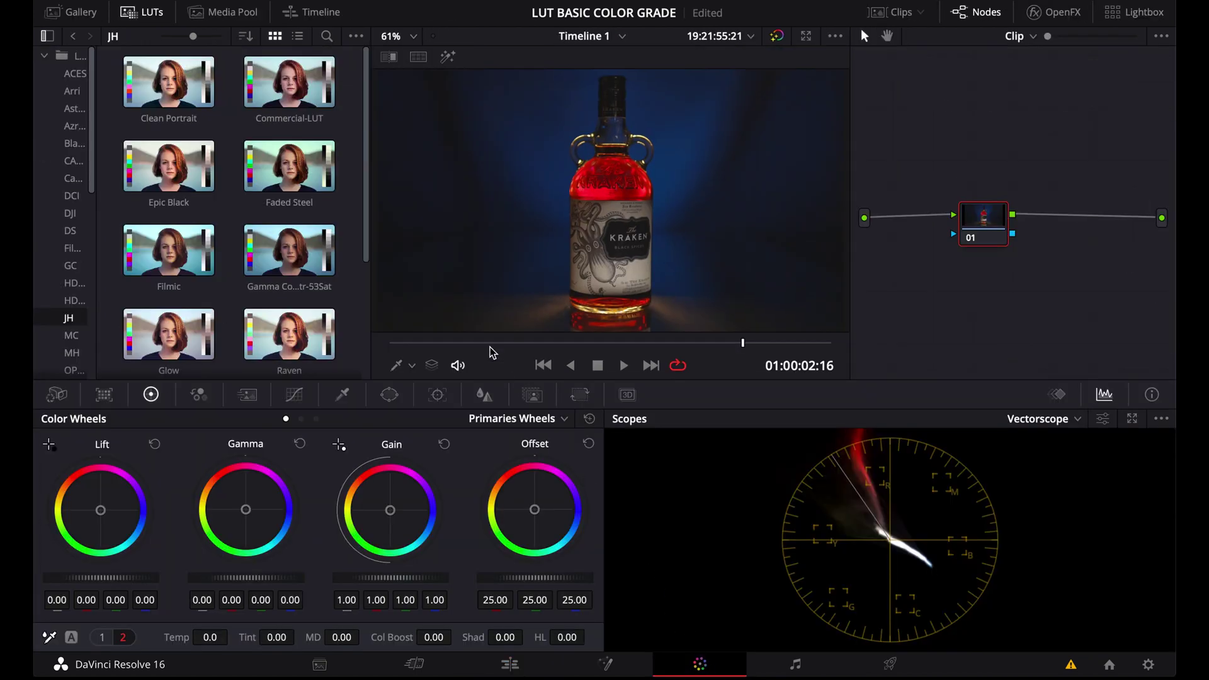
pyautogui.doubleClick(287, 86)
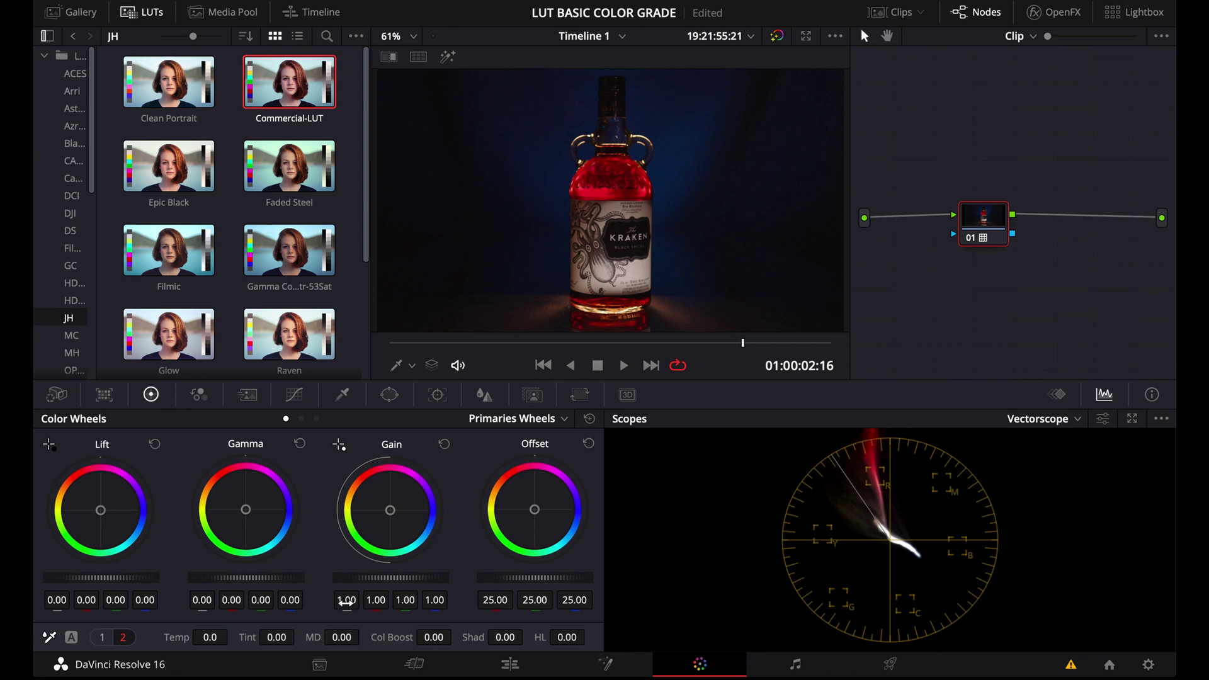
pyautogui.moveTo(202, 600); pyautogui.dragTo(294, 599)
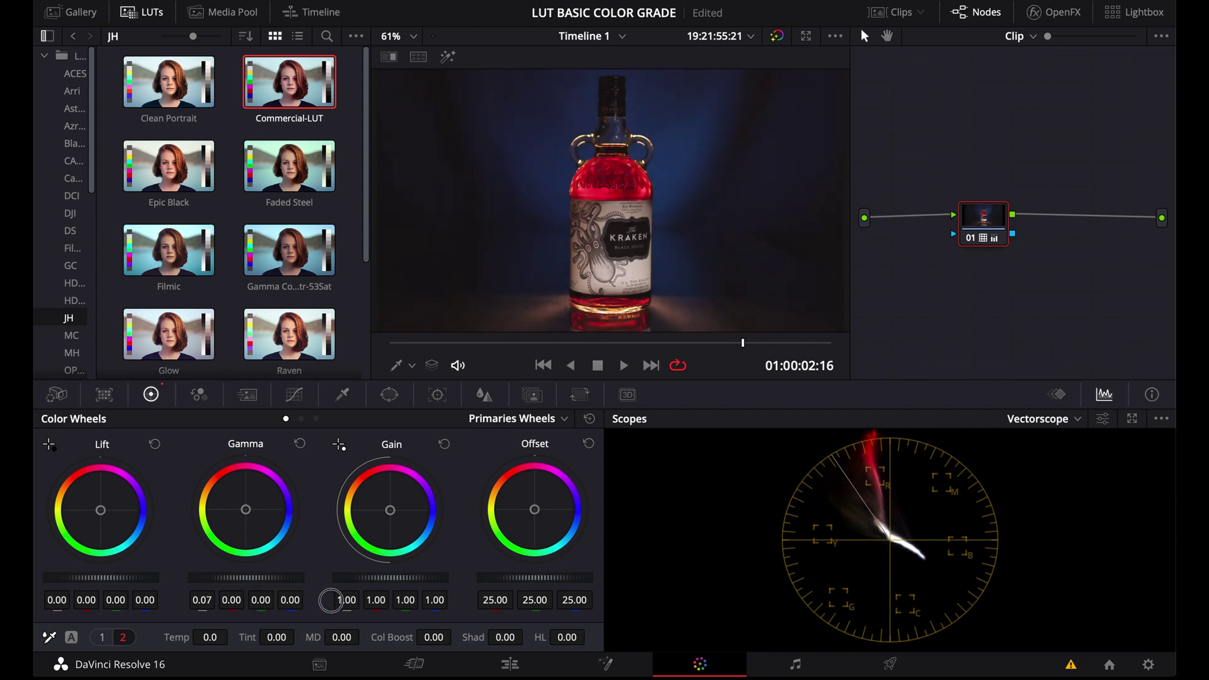
pyautogui.moveTo(335, 600); pyautogui.dragTo(381, 600)
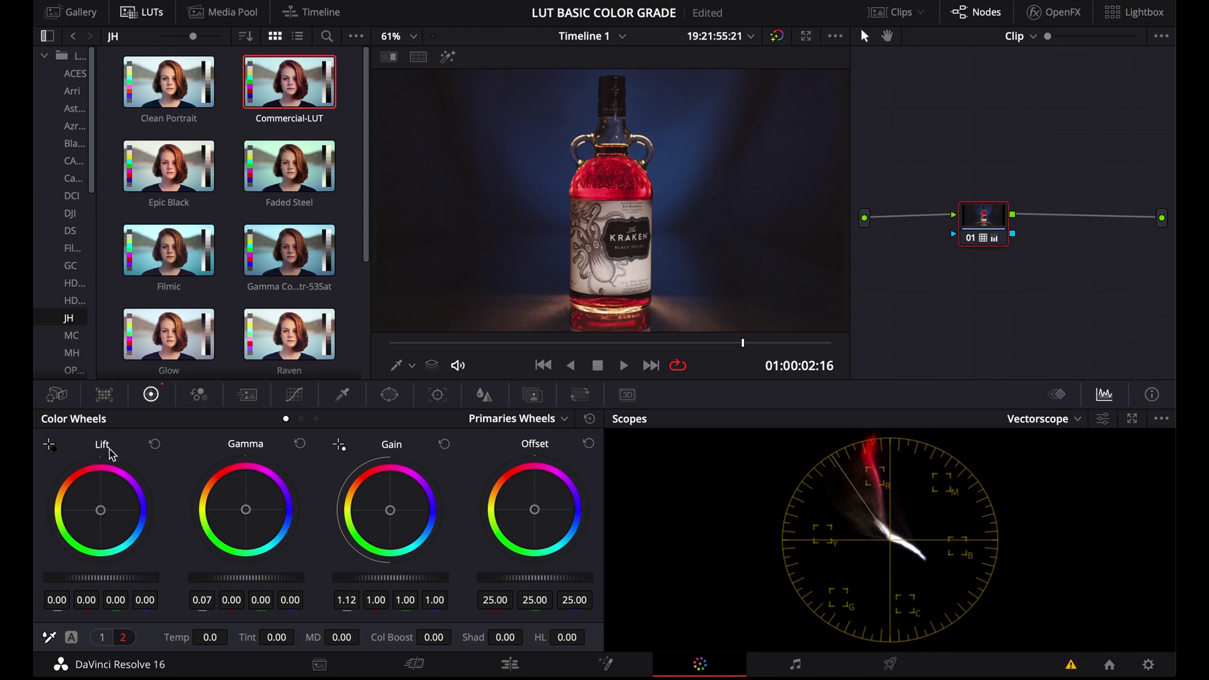
# Hide the LUT browser, test Tint at 100, then undo it back to 0
pyautogui.click(147, 12)
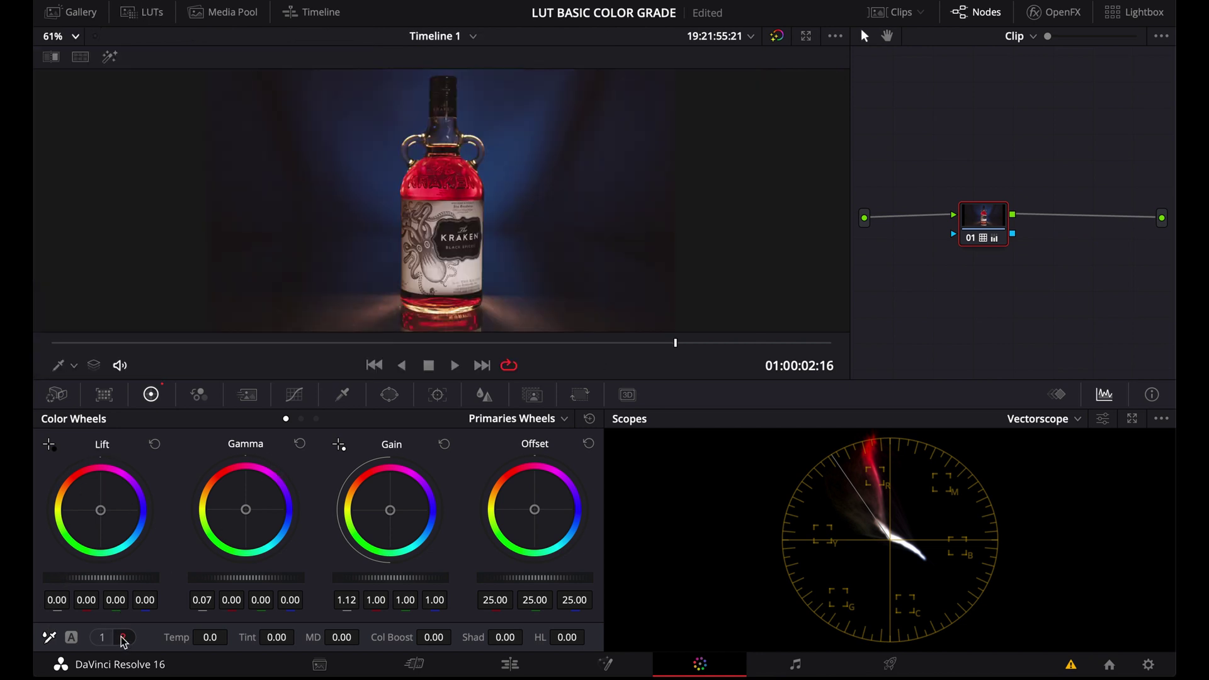
pyautogui.moveTo(312, 637); pyautogui.dragTo(472, 634)
pyautogui.hotkey('ctrl', 'z')
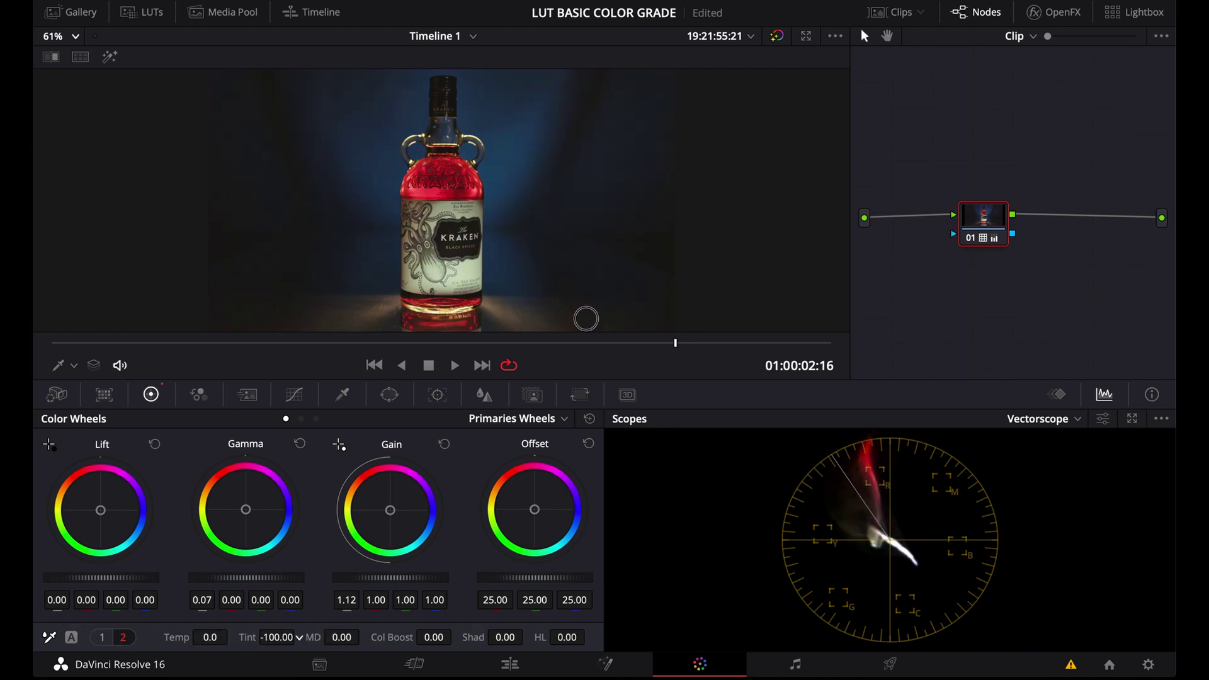
pyautogui.hotkey('ctrl', 'z')
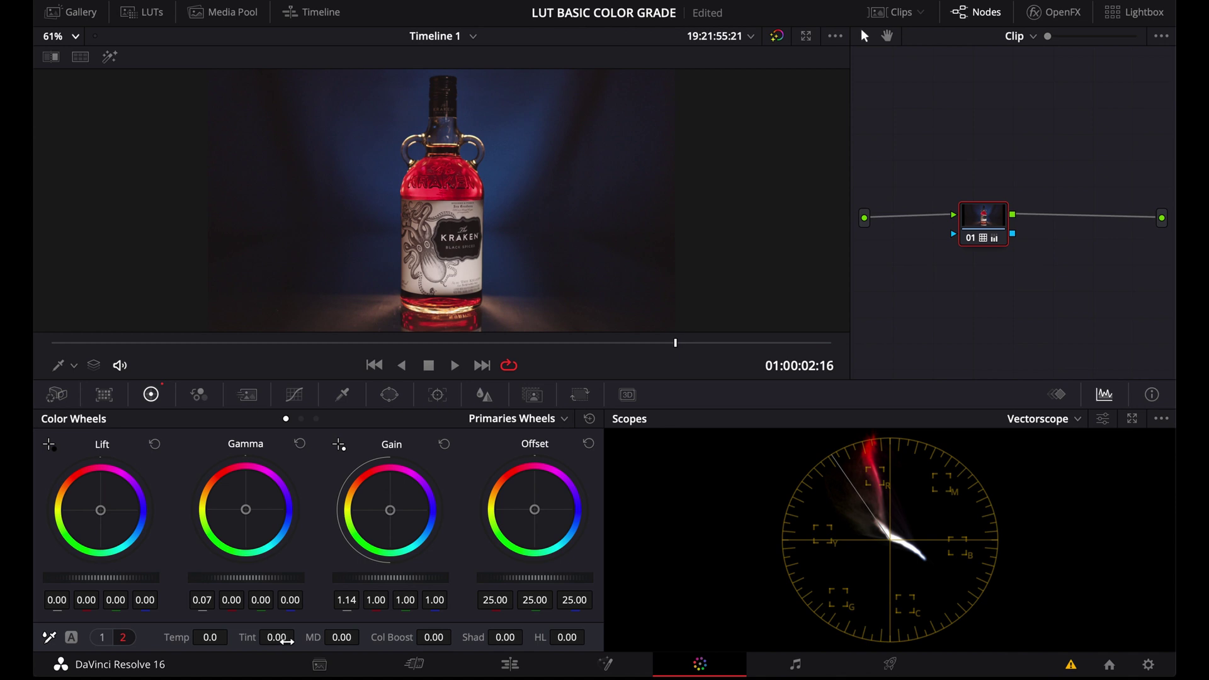
pyautogui.click(294, 395)
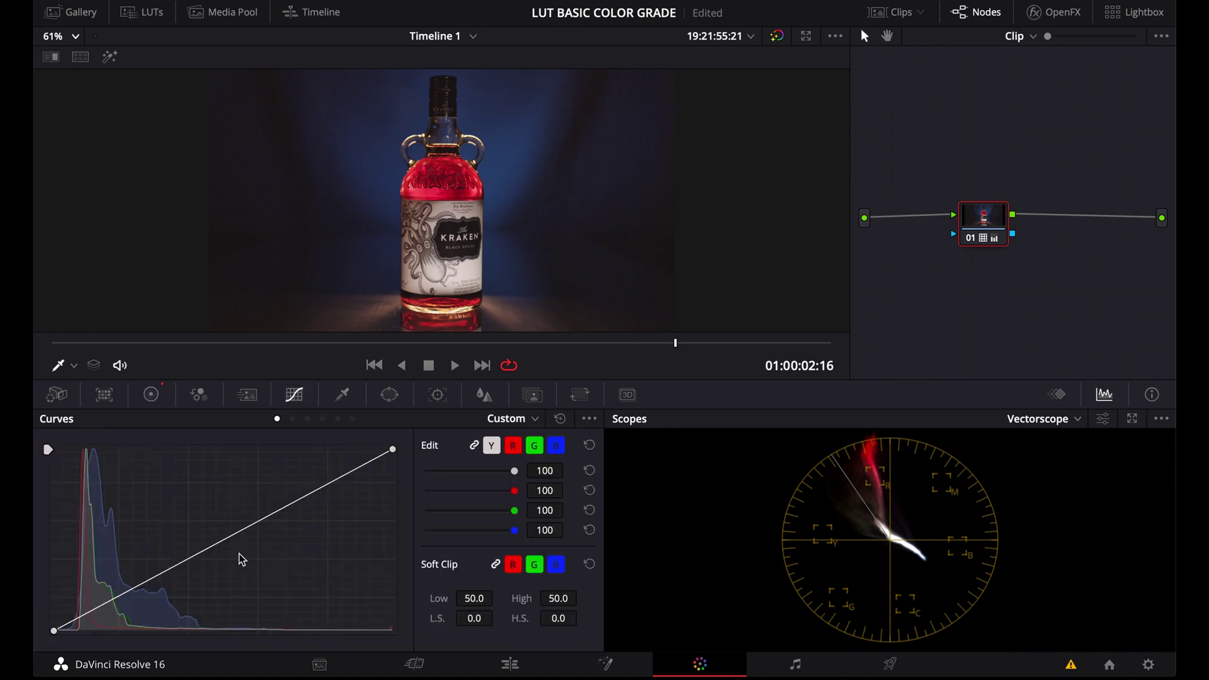
# Build an S-shaped contrast curve with midpoint, shadow and lifted highlight points; switch scopes to Waveform
pyautogui.click(192, 556)
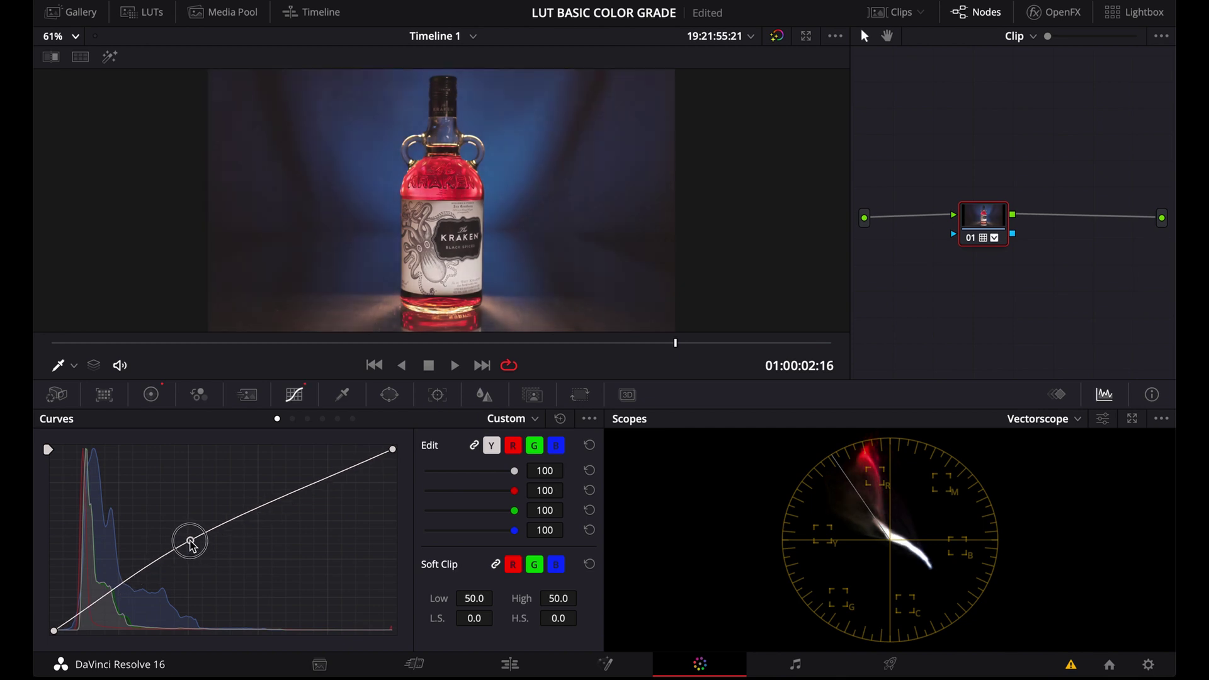
pyautogui.moveTo(192, 556); pyautogui.dragTo(220, 573)
pyautogui.rightClick(220, 572)
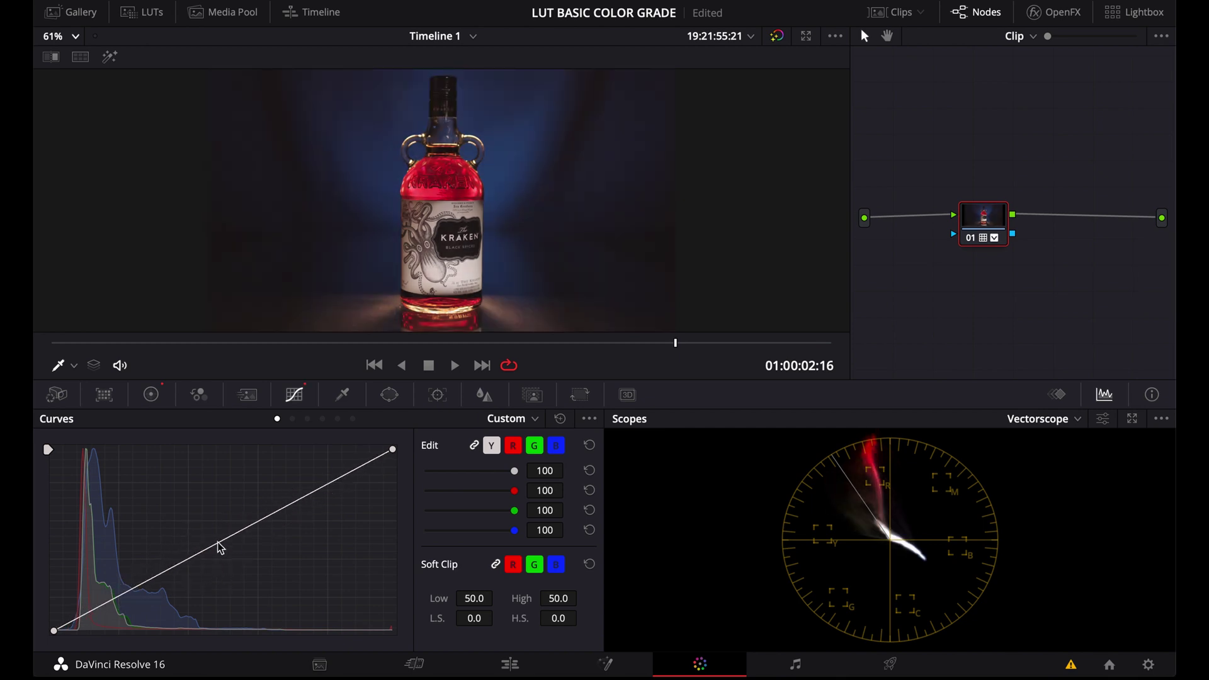
pyautogui.click(221, 539)
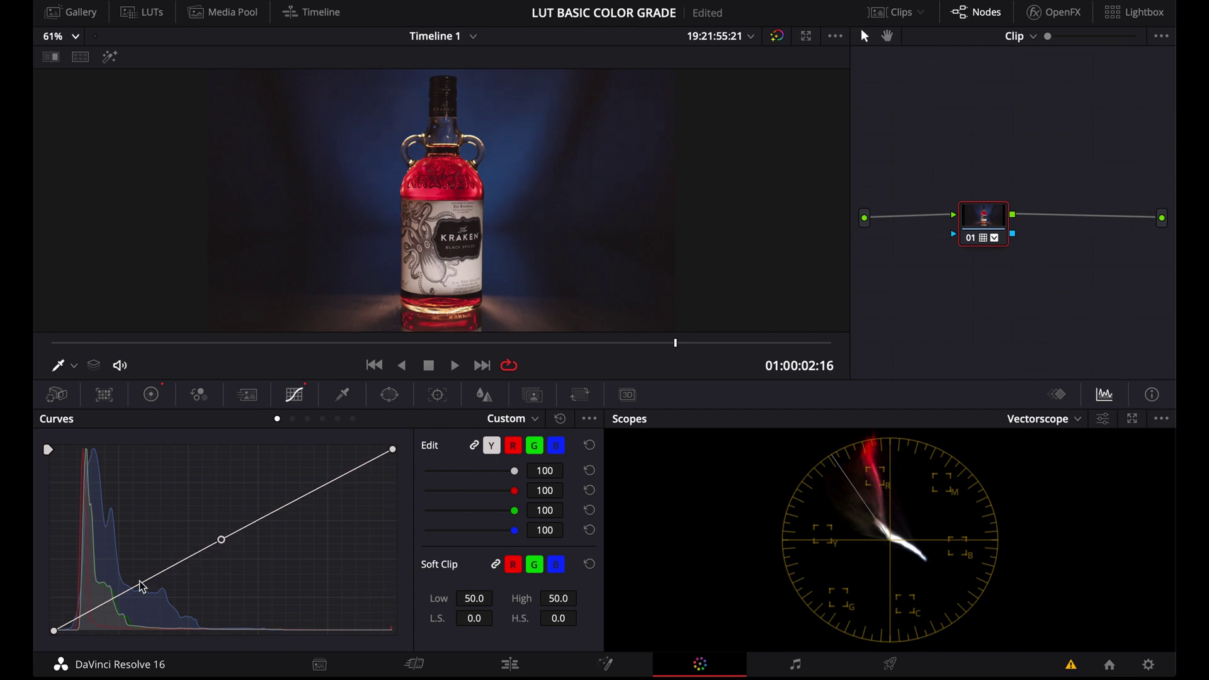
pyautogui.click(126, 596)
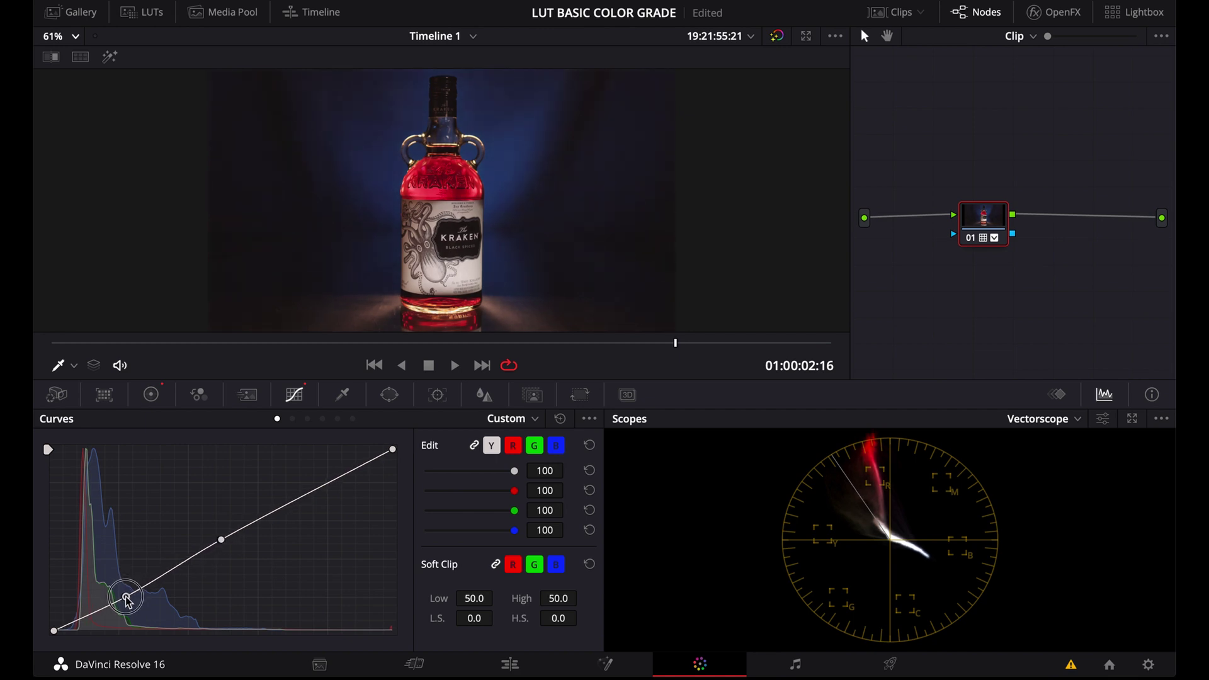
pyautogui.moveTo(302, 498); pyautogui.dragTo(296, 492)
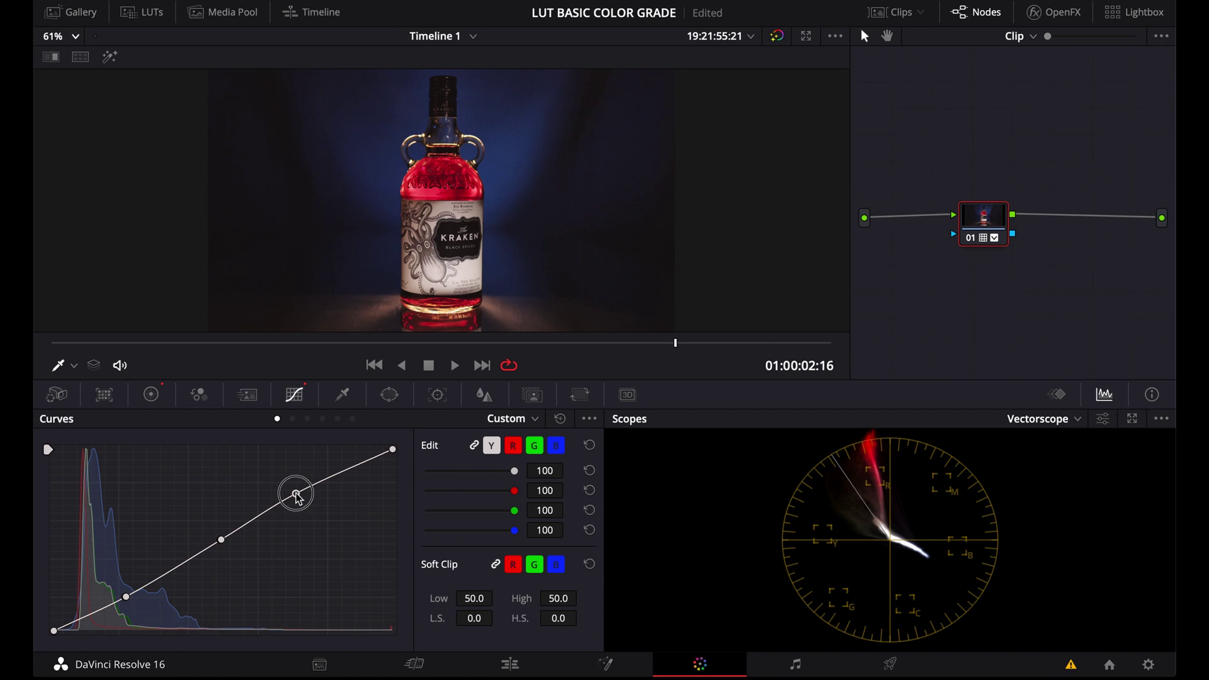
pyautogui.click(1042, 418)
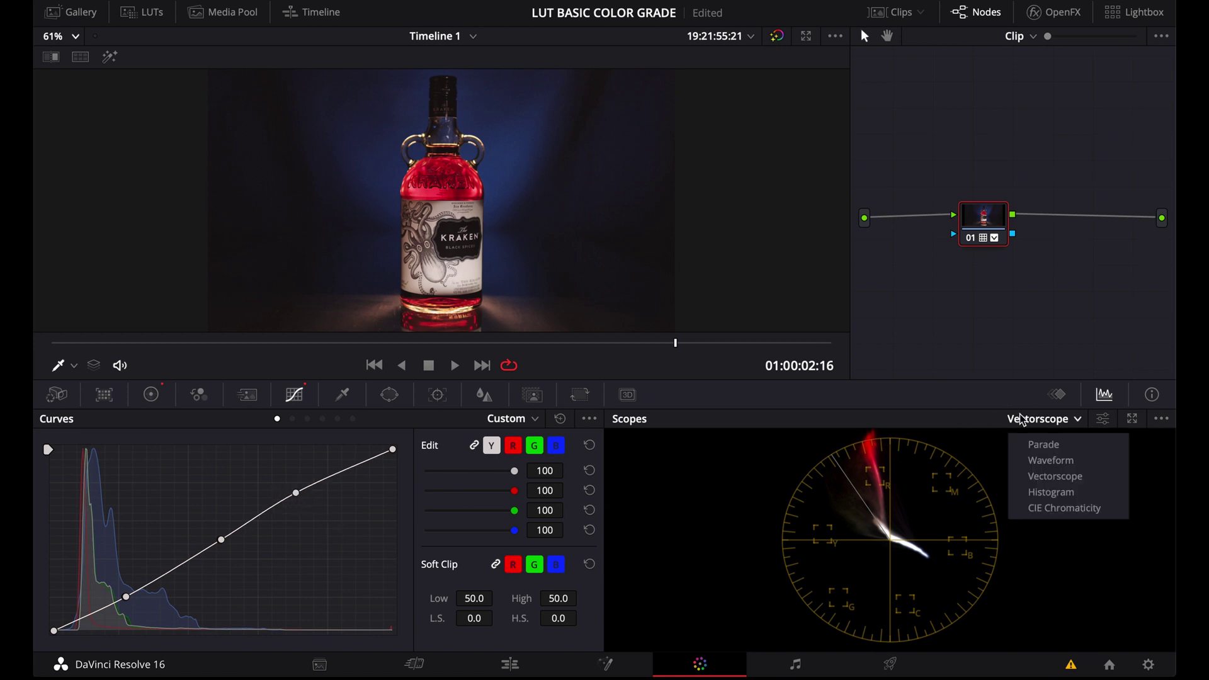
pyautogui.click(1039, 461)
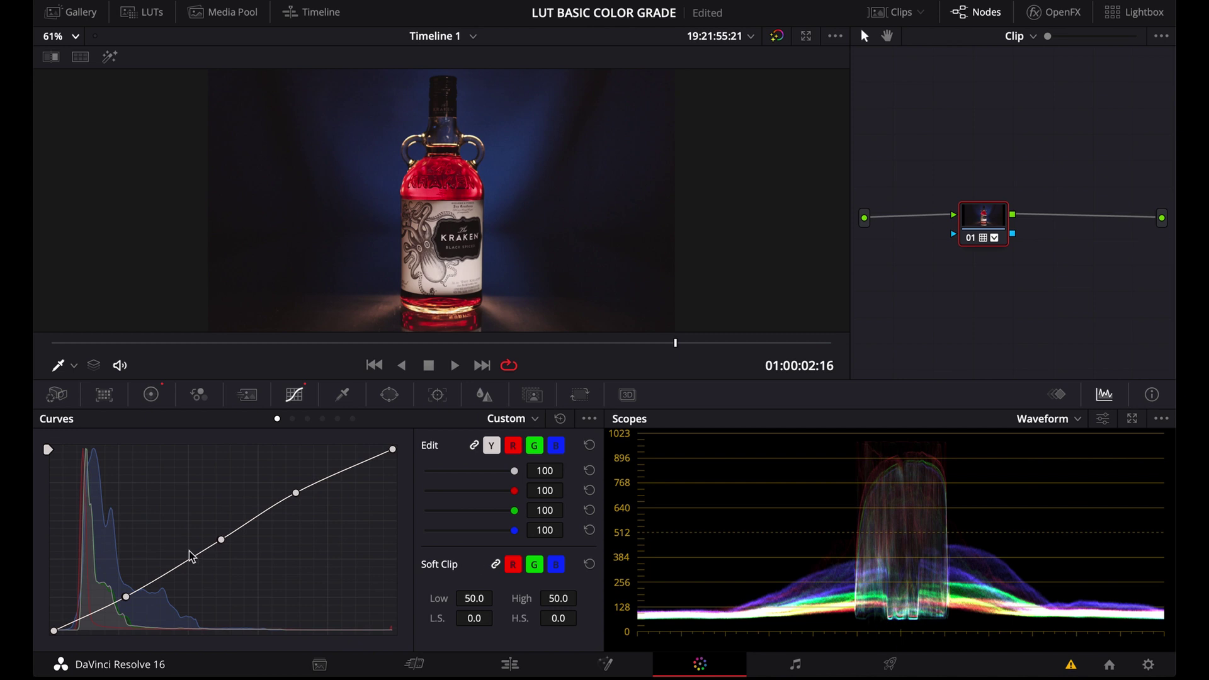
# Add and remove extra shadow points on the curve, adjust the black end, then undo that adjustment
pyautogui.click(90, 615)
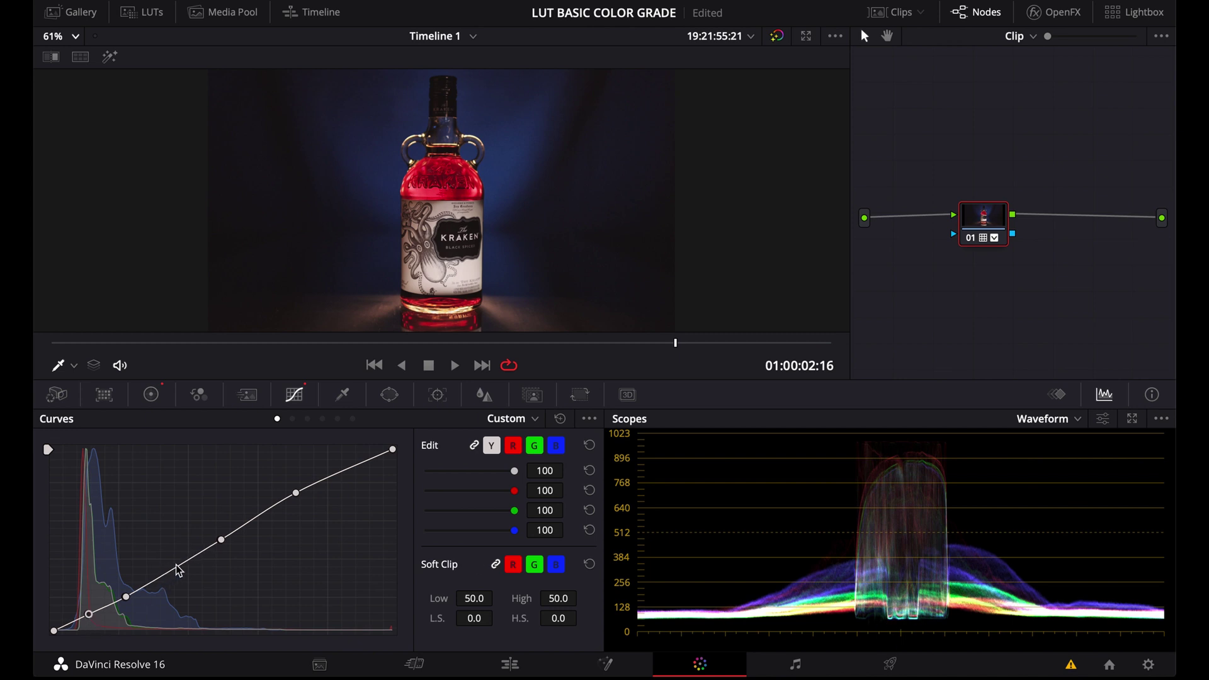
pyautogui.click(178, 571)
pyautogui.click(104, 606)
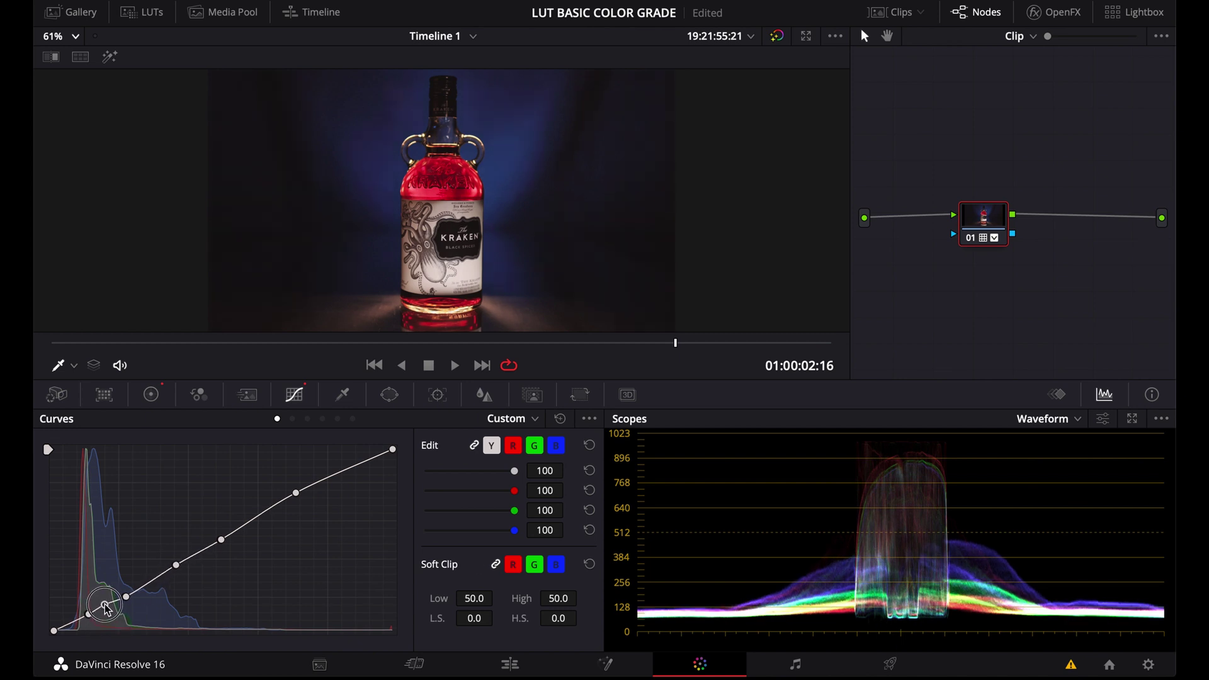
pyautogui.click(79, 618)
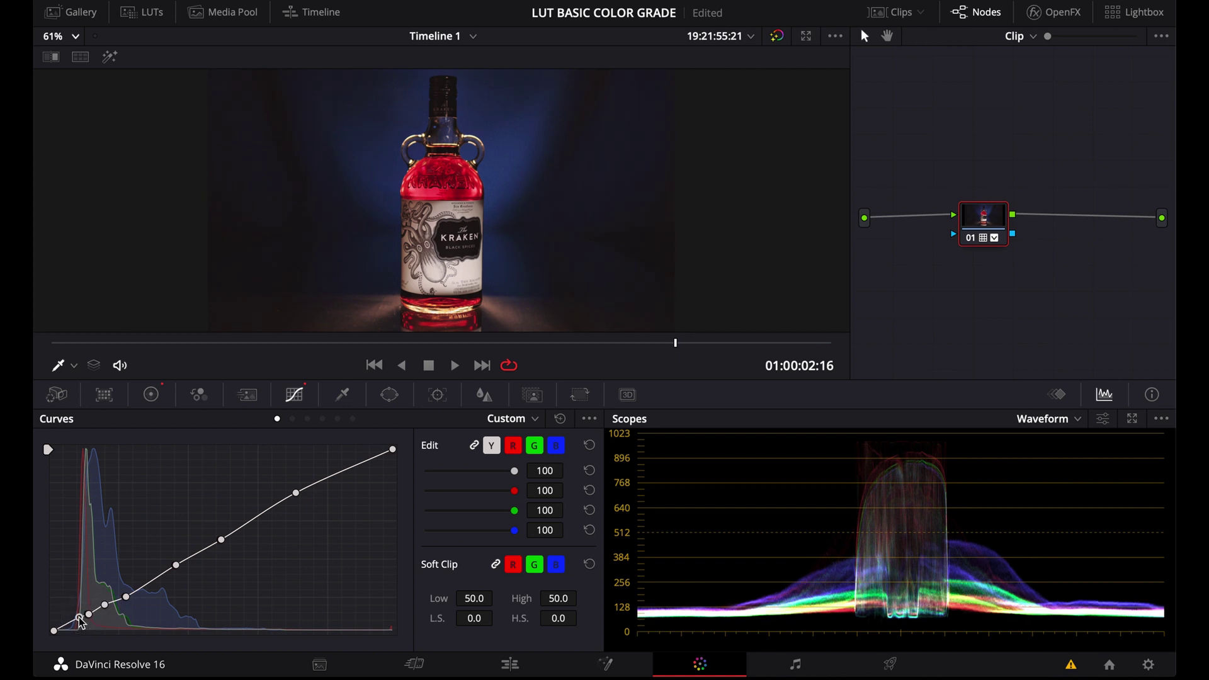
pyautogui.rightClick(79, 618)
pyautogui.rightClick(89, 614)
pyautogui.rightClick(126, 596)
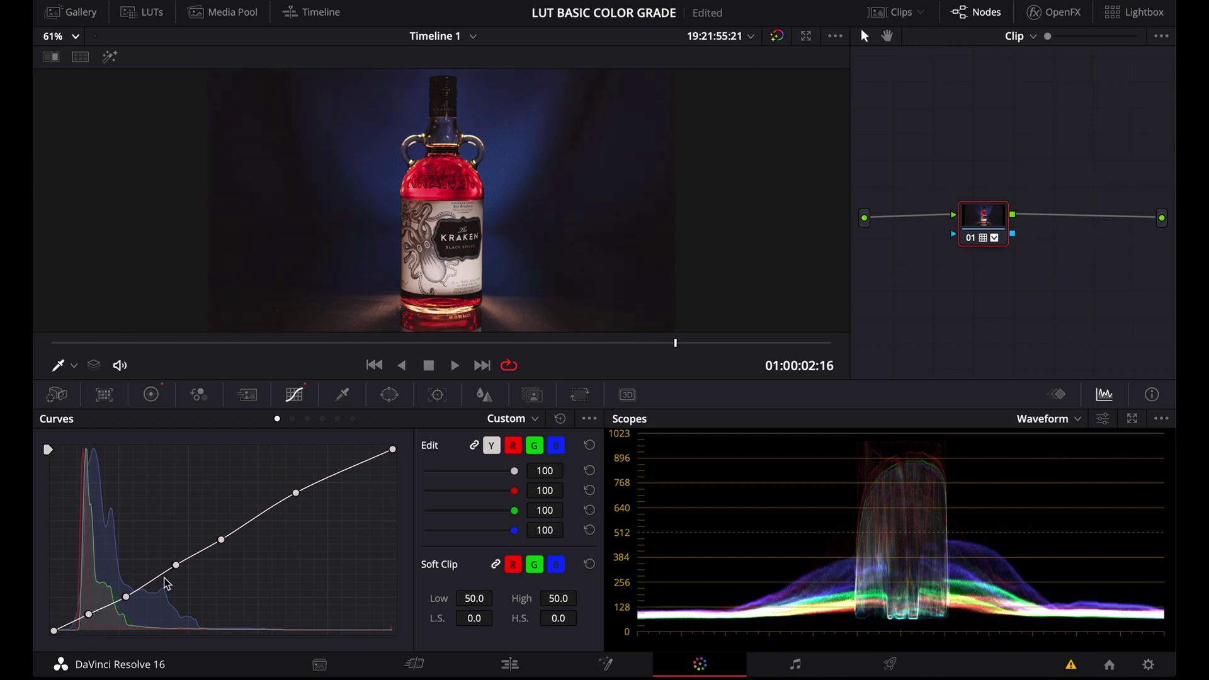
pyautogui.moveTo(55, 631)
pyautogui.mouseDown()
pyautogui.moveTo(47, 605)
pyautogui.moveTo(42, 639)
pyautogui.mouseUp()
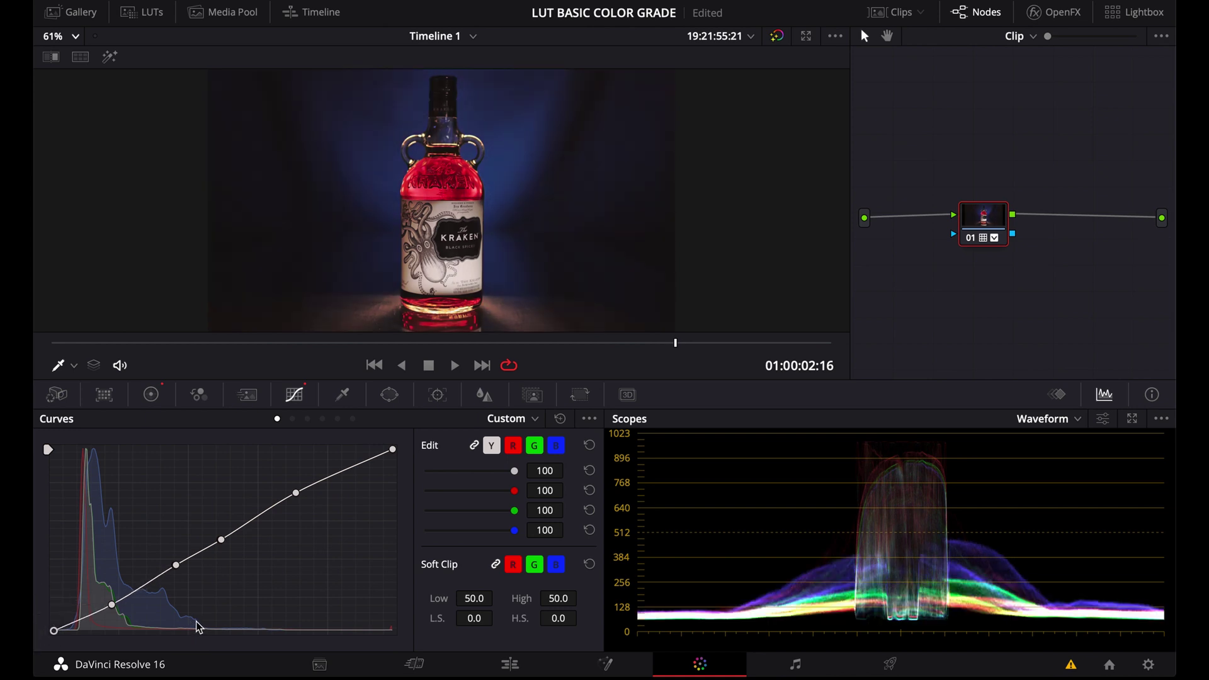
pyautogui.hotkey('ctrl', 'z')
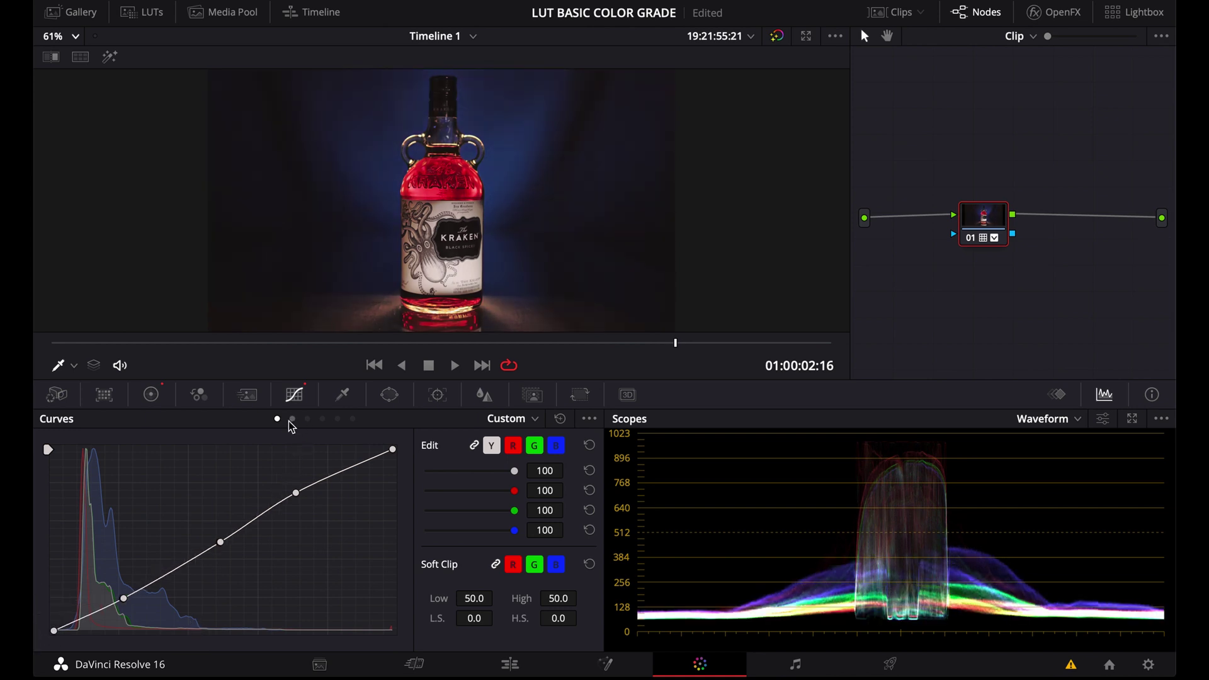
# On a Hue vs Hue curve, rotate the blue background by 16.07 toward teal
pyautogui.click(293, 419)
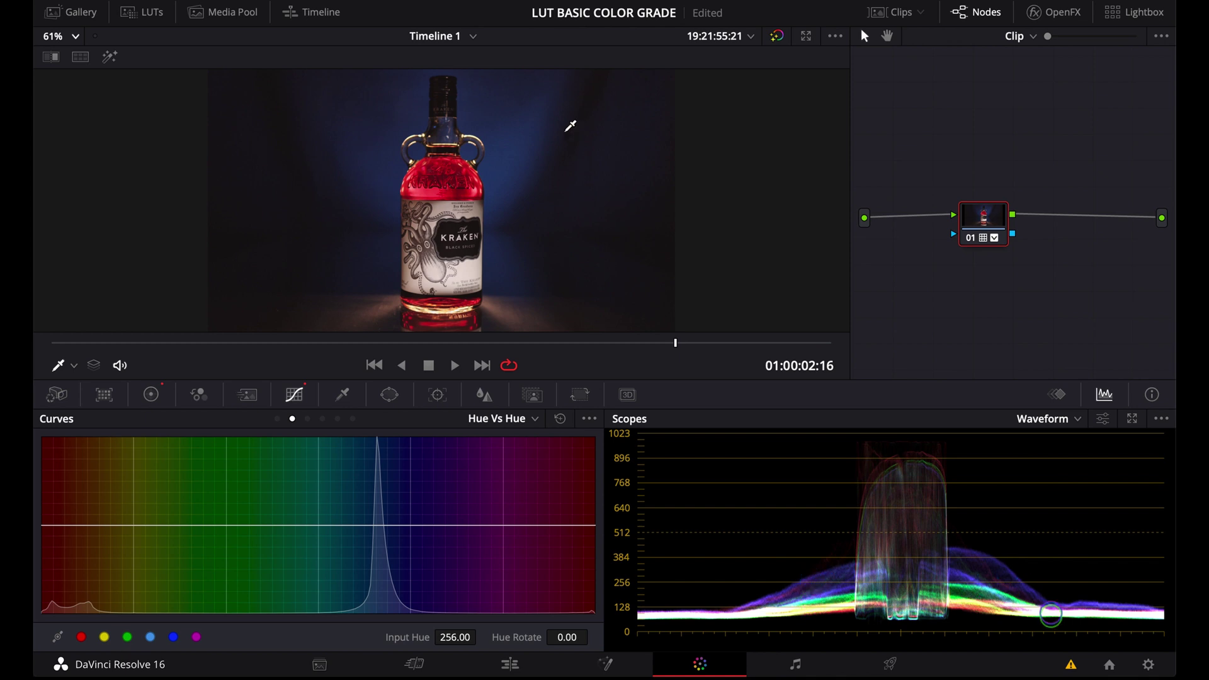
pyautogui.click(322, 525)
pyautogui.click(437, 525)
pyautogui.moveTo(378, 525)
pyautogui.mouseDown()
pyautogui.moveTo(377, 505)
pyautogui.moveTo(379, 533)
pyautogui.moveTo(380, 522)
pyautogui.mouseUp()
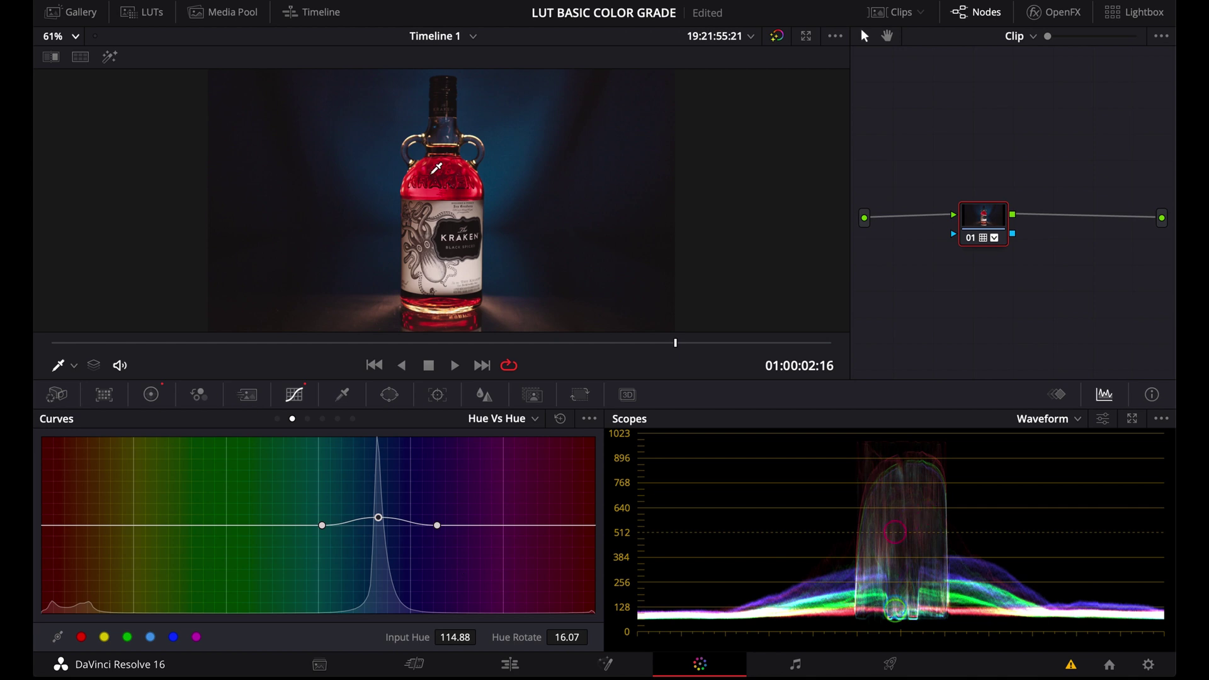
# Anchor the orange and magenta ends and rotate the bottle's reds by -14.46 toward orange
pyautogui.click(116, 525)
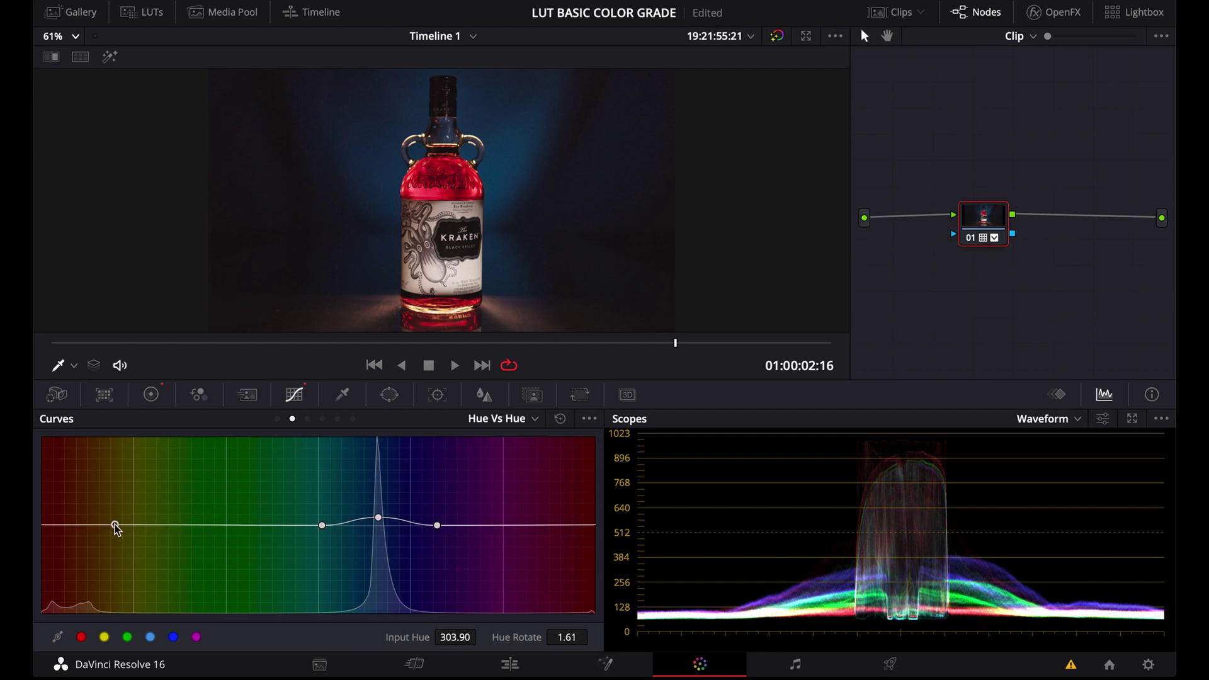
pyautogui.click(574, 525)
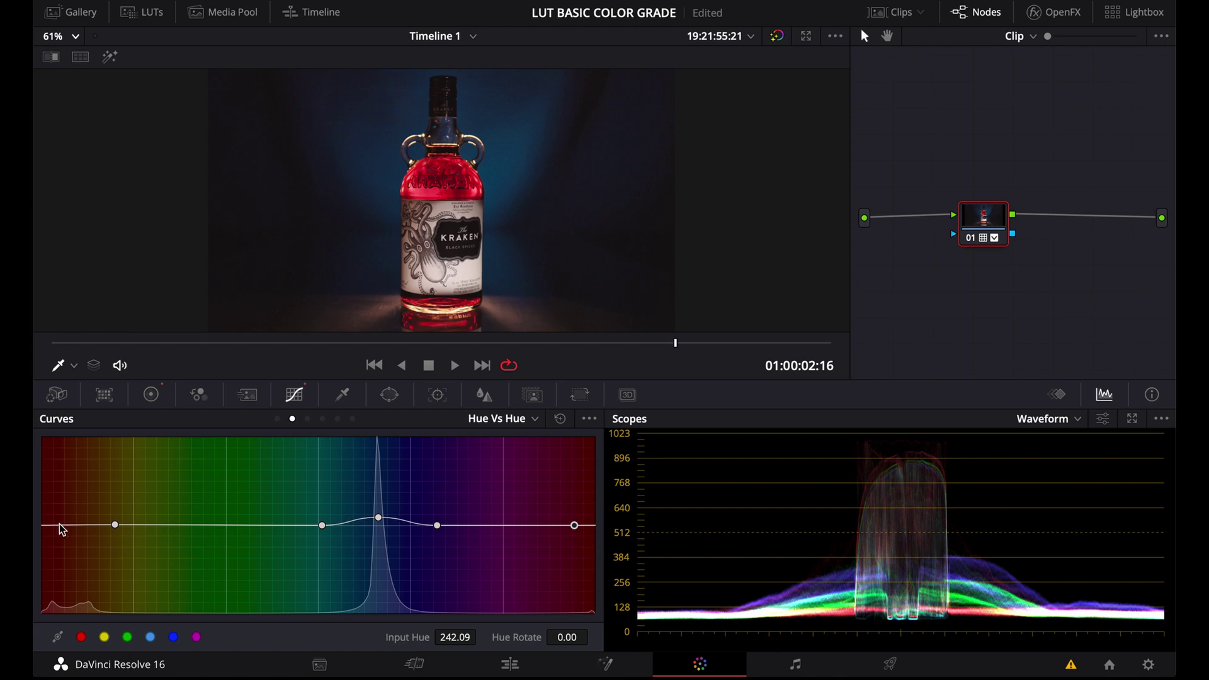
pyautogui.moveTo(63, 527)
pyautogui.mouseDown()
pyautogui.moveTo(62, 513)
pyautogui.moveTo(64, 536)
pyautogui.mouseUp()
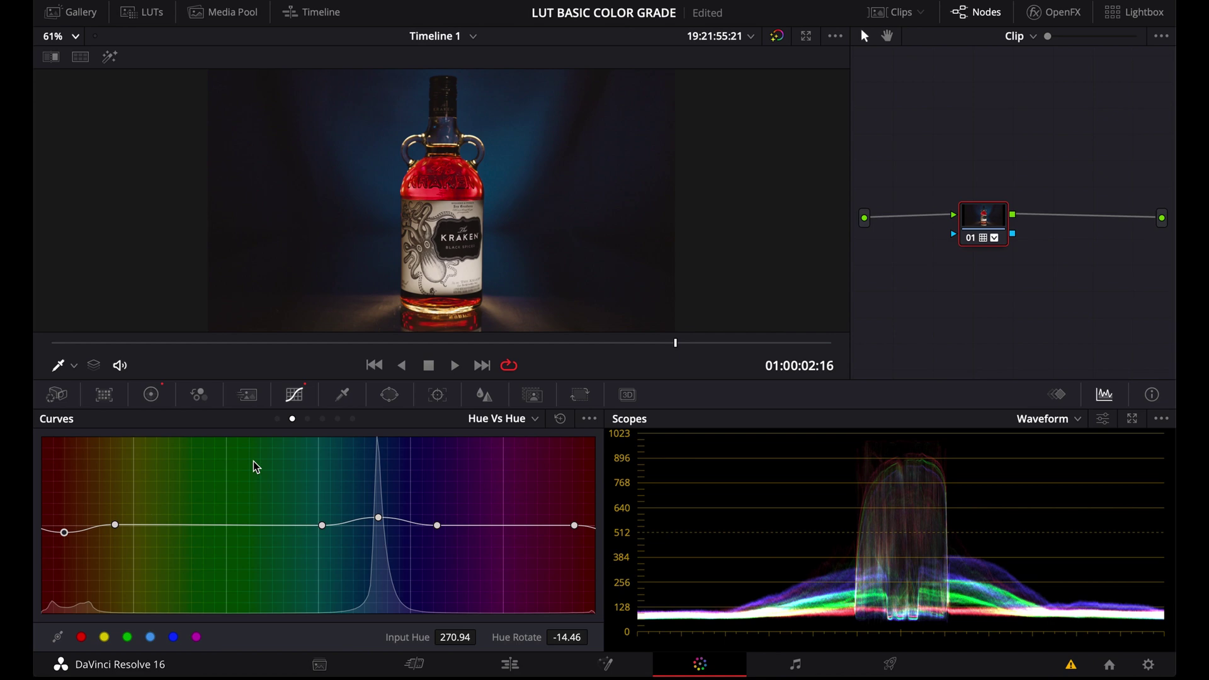